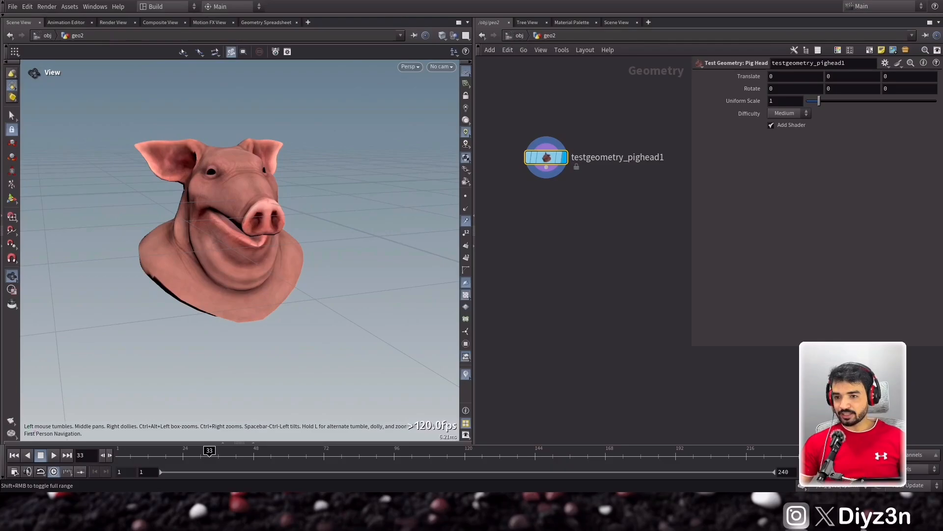
Step: Add a SparkX node fed by the pig head test geometry and make it the displayed node
mouse_move(206, 246)
left_mouse_down()
mouse_move(226, 238)
mouse_move(211, 245)
left_mouse_up()
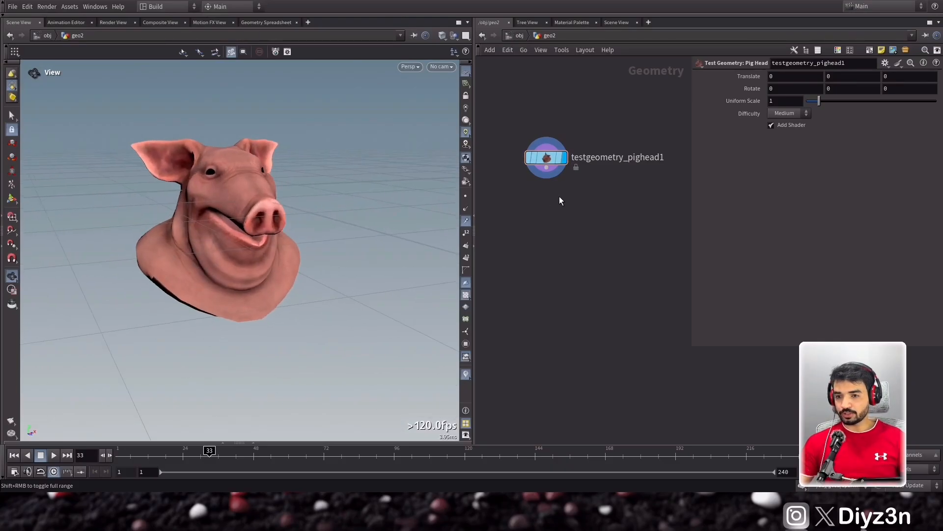
key("Tab")
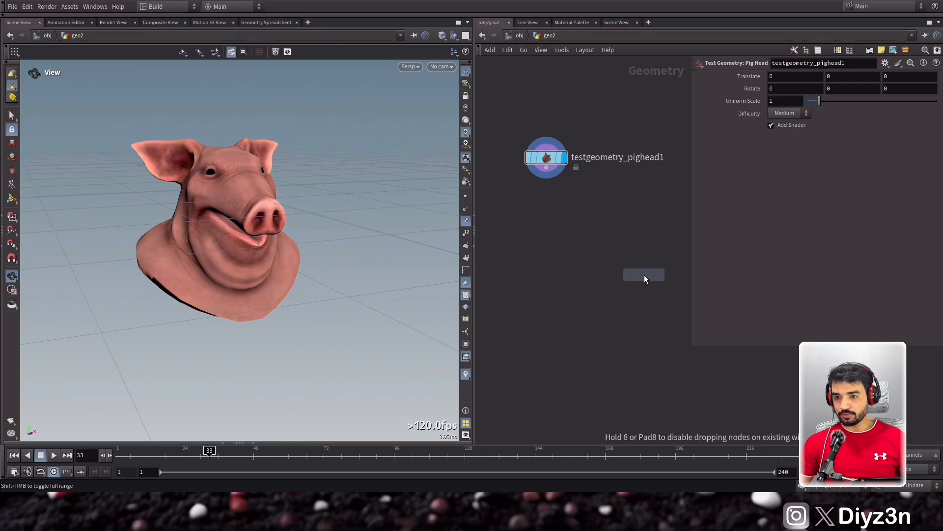
left_click(548, 211)
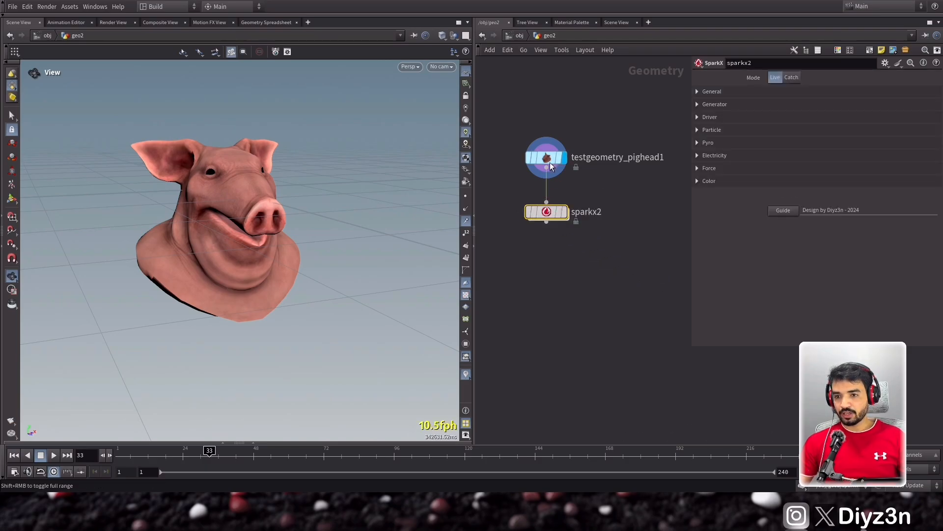
left_click(564, 211)
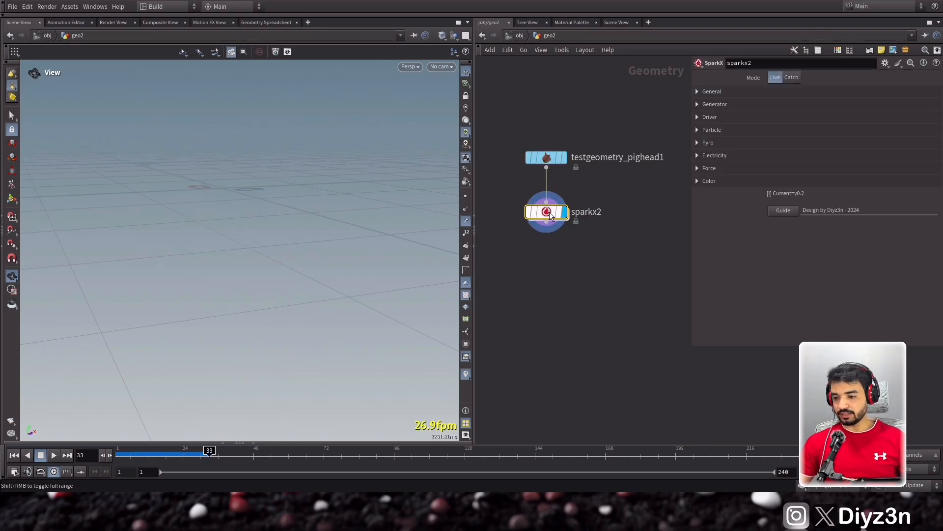
Step: Set the SparkX driver mode to Surface and enable its particles
left_click(723, 121)
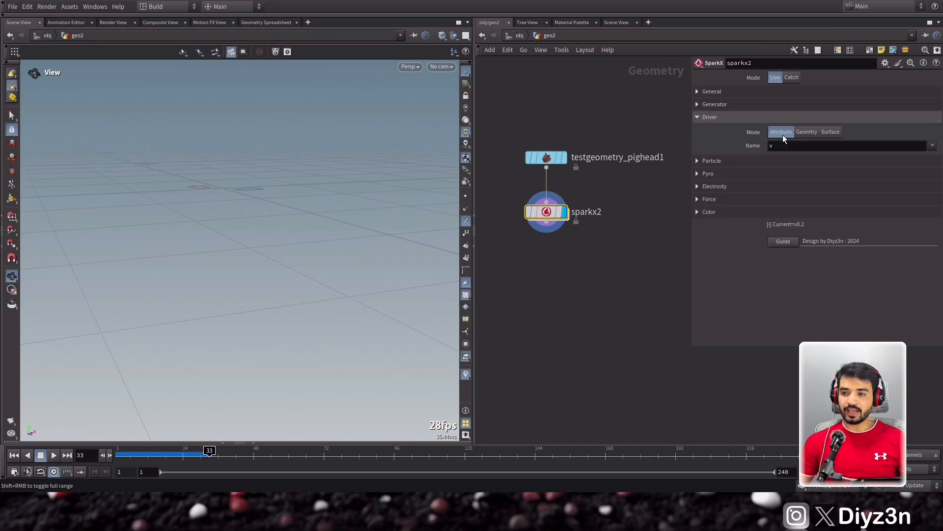
left_click(807, 133)
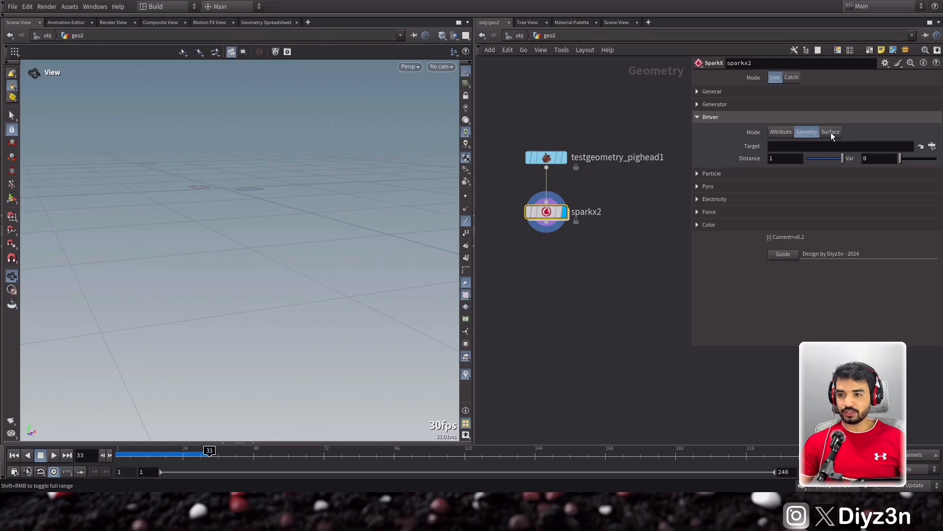
left_click(830, 133)
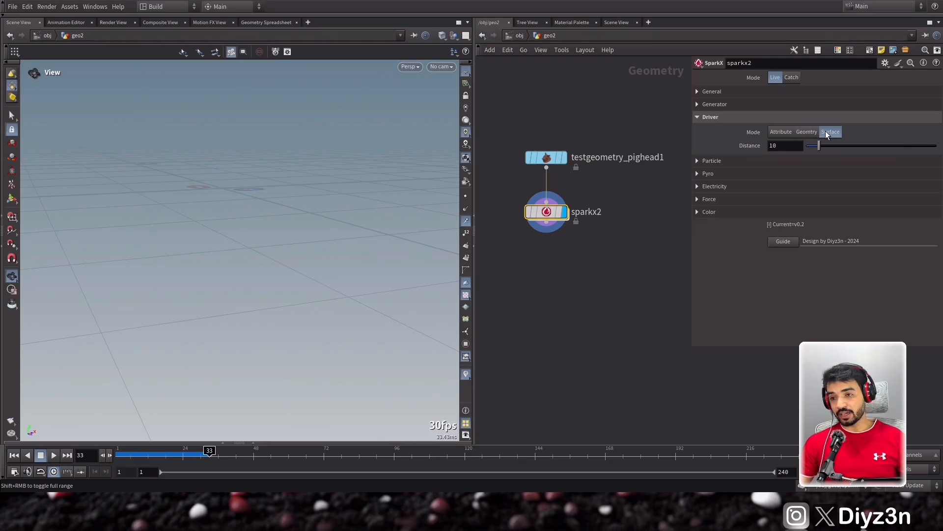
left_click(723, 117)
left_click(723, 129)
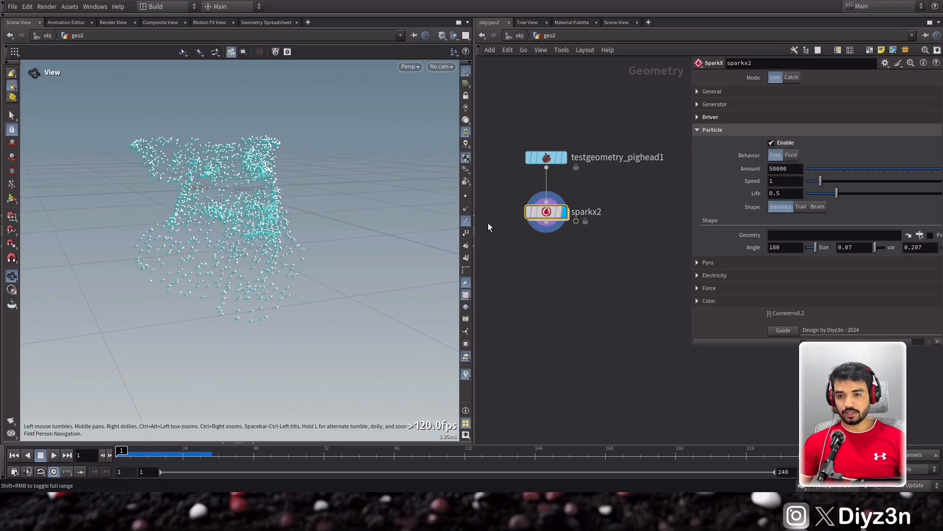
Step: Hide the point trails and reference grid in the viewport and switch its background to black
left_click(468, 224)
middle_click_drag(255, 222, 261, 233)
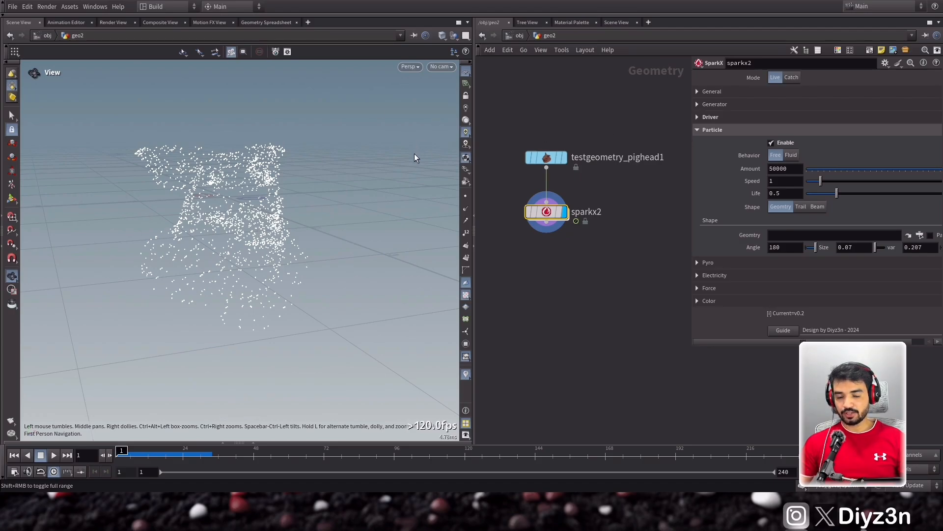
key("alt+b")
left_click(465, 71)
left_click_drag(275, 220, 230, 255)
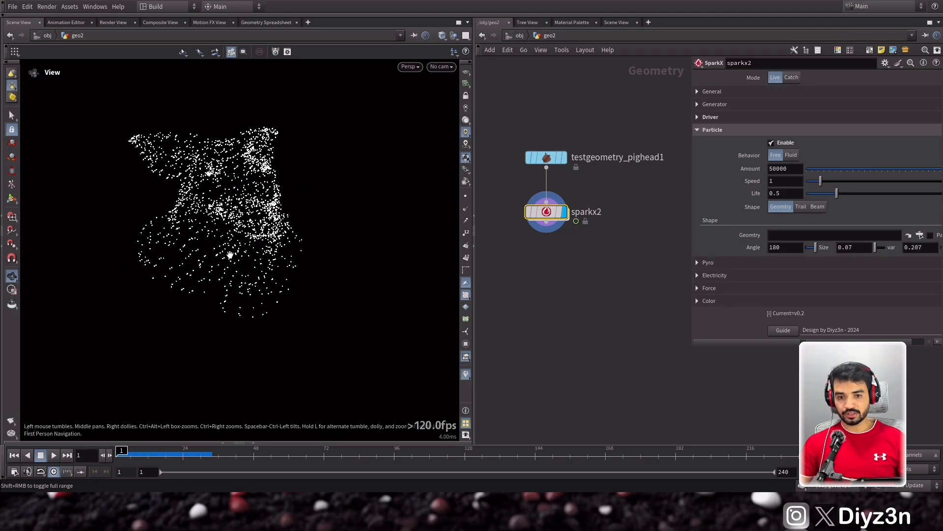
Step: Play the particle simulation, examine it from another angle and rewind to frame 1
left_click(54, 456)
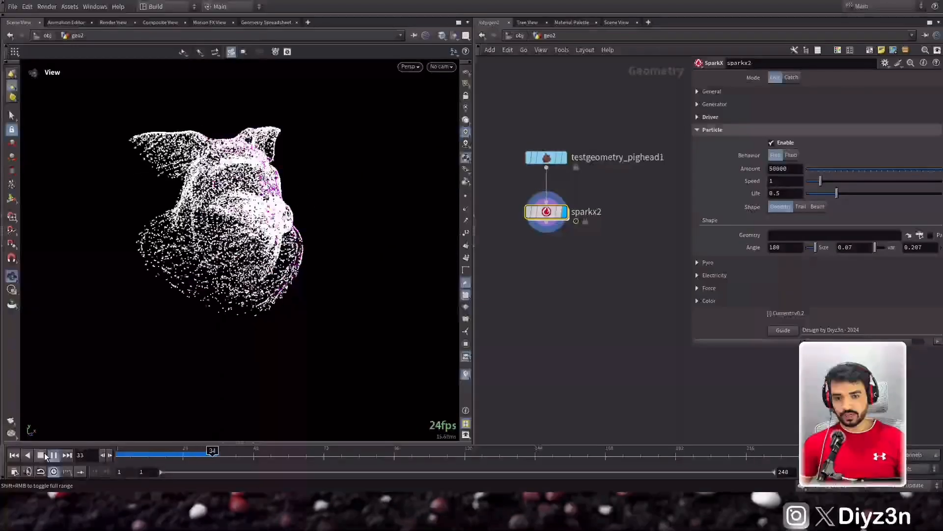
left_click_drag(217, 268, 144, 369)
left_click_drag(124, 459, 78, 464)
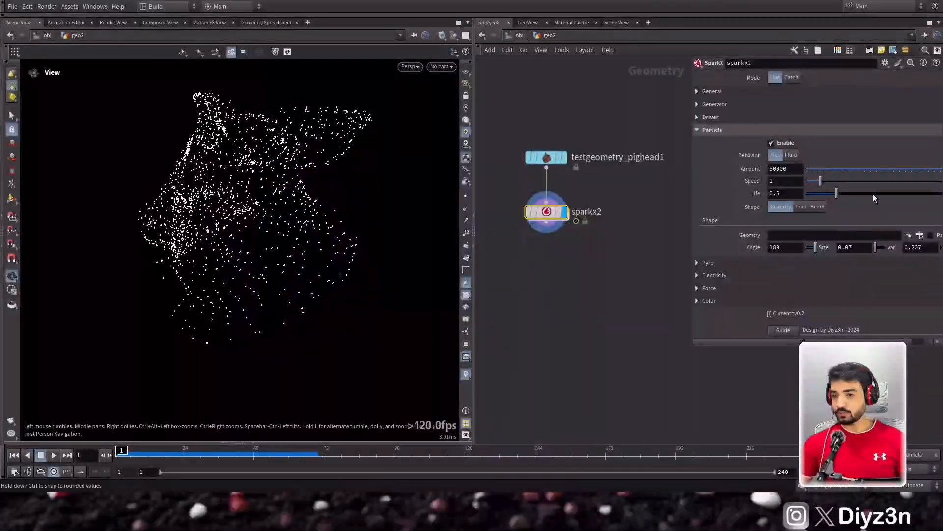
Step: Set the particle amount to 5000, preview the simulation and return to the first frame
left_click(789, 168)
key("Return")
key("Up")
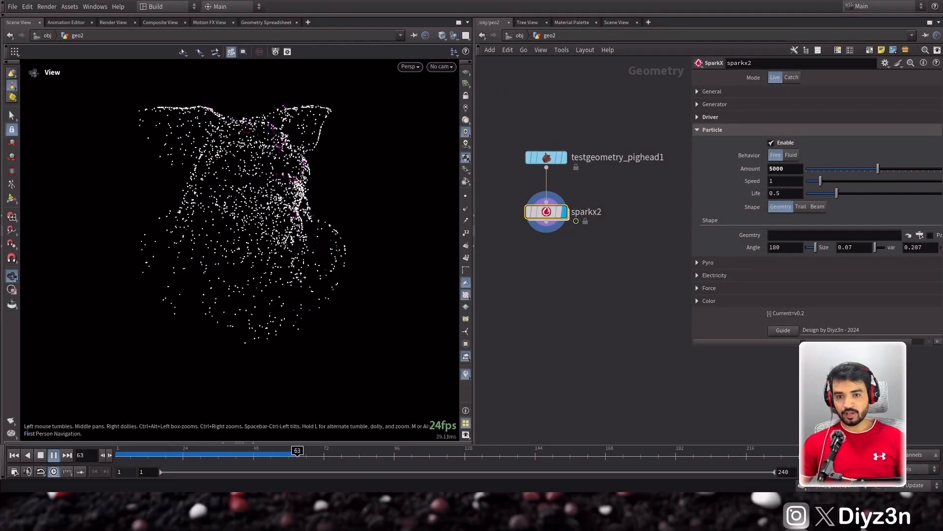
left_click(41, 455)
left_click(15, 456)
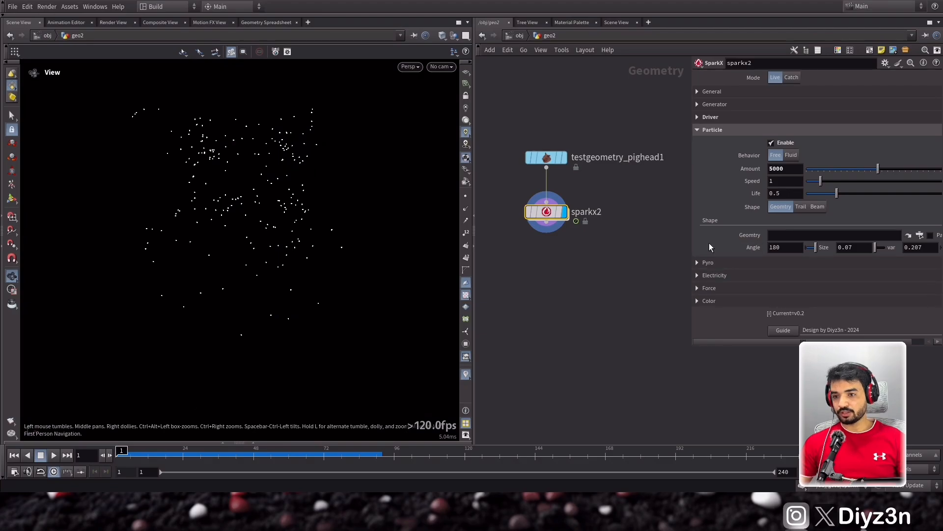
Step: Change the particle shape to Trail with a length of 0.38 and noise of 0.044 while the simulation plays
left_click(752, 207)
left_click(50, 458)
left_click_drag(761, 235, 768, 235)
left_click(883, 234)
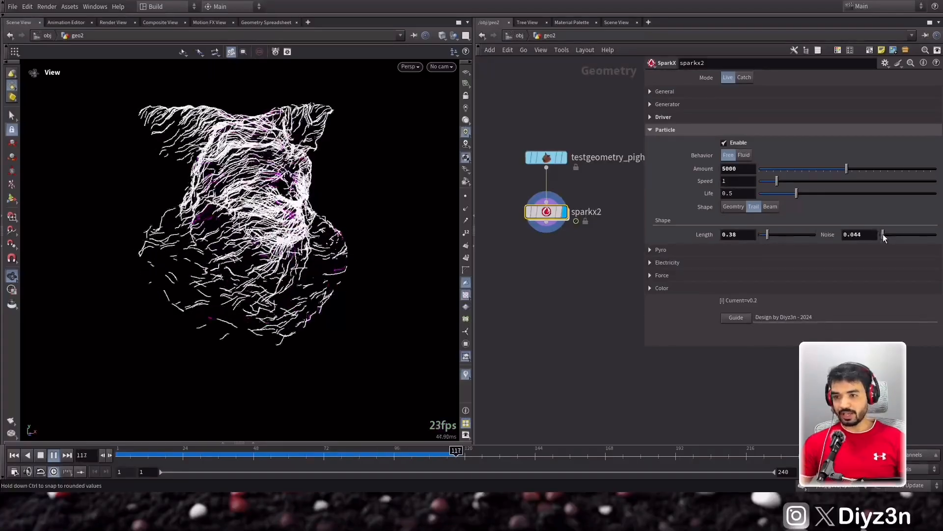
left_click_drag(190, 241, 129, 127)
middle_click_drag(129, 127, 177, 137)
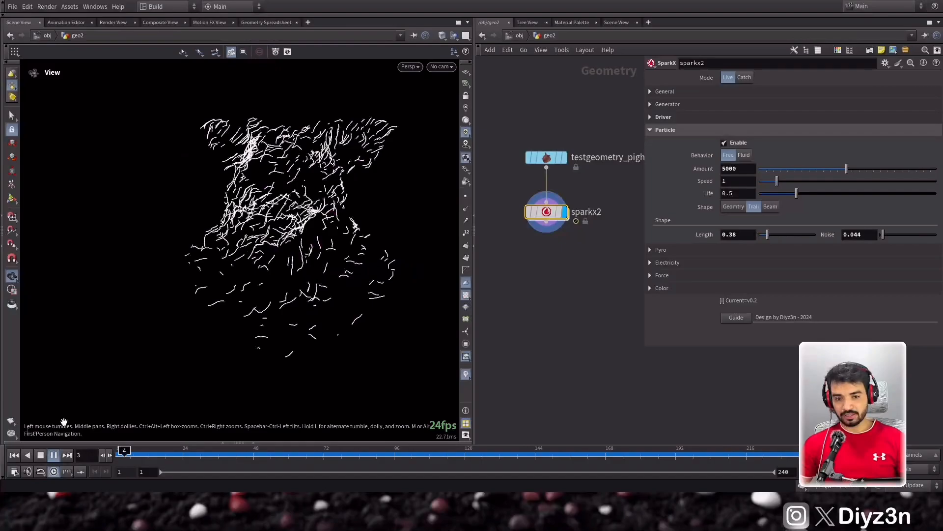
Step: Stop the playback and switch the particle shape to Beam
left_click(41, 457)
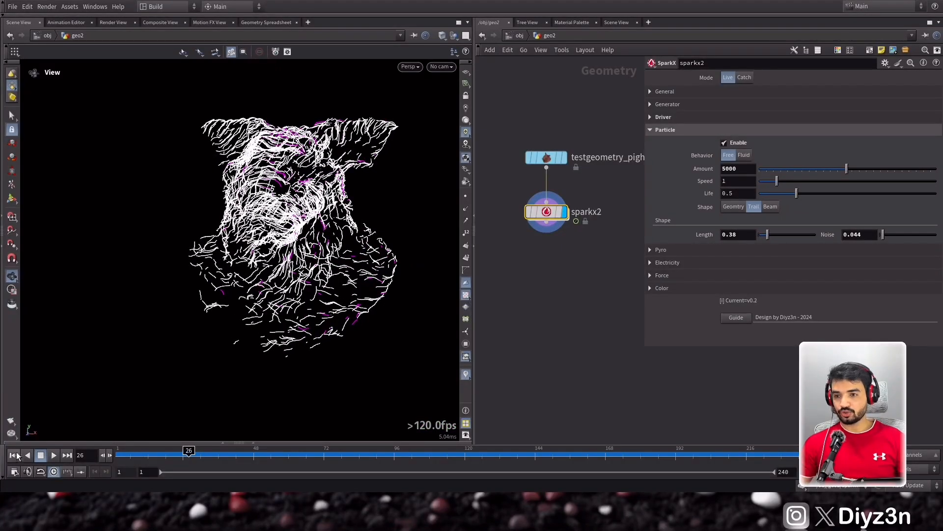
left_click(733, 207)
left_click(773, 208)
left_click_drag(286, 188, 320, 197)
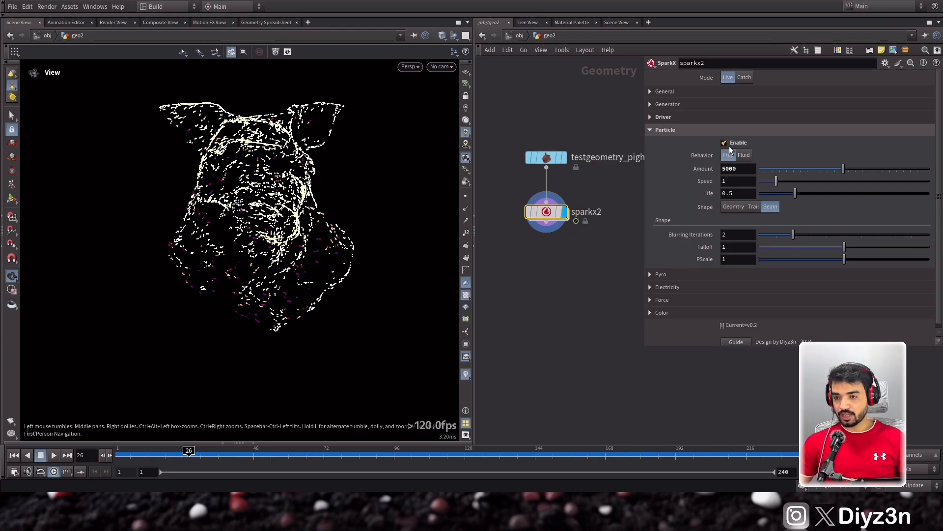
Step: Disable the particles, enable Pyro instead and rewind to frame 1
left_click(744, 144)
left_click(696, 130)
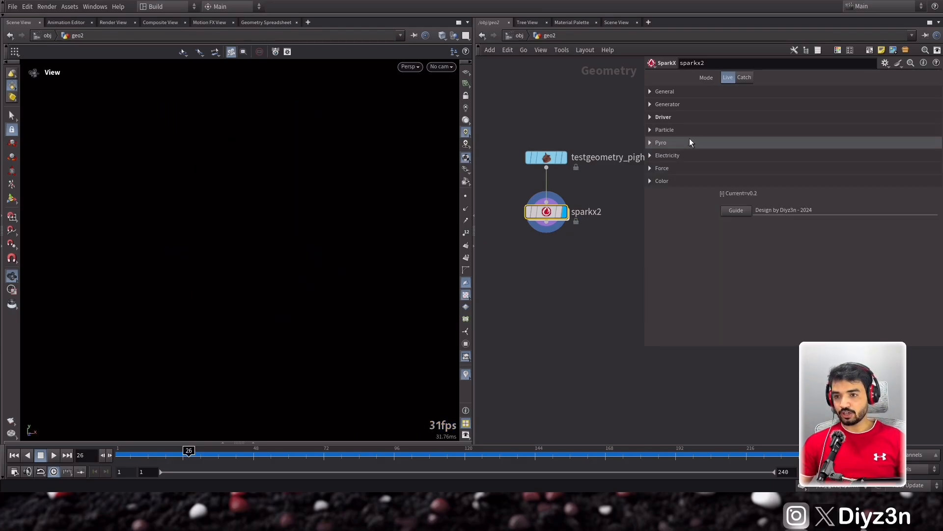
left_click(690, 142)
left_click(730, 155)
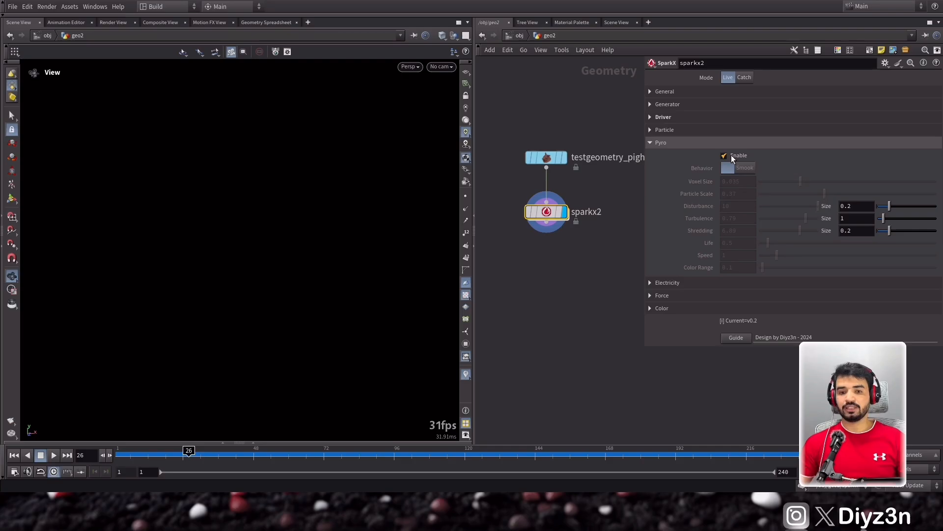
left_click(14, 455)
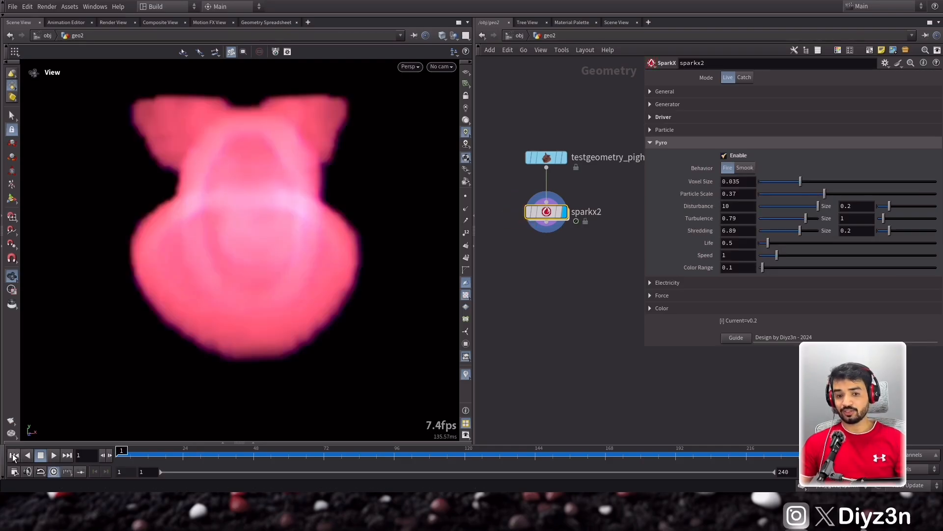
Step: Set the Pyro particle scale to 0.233 and preview the fire simulation
left_click_drag(824, 193, 800, 198)
left_click_drag(194, 224, 245, 225)
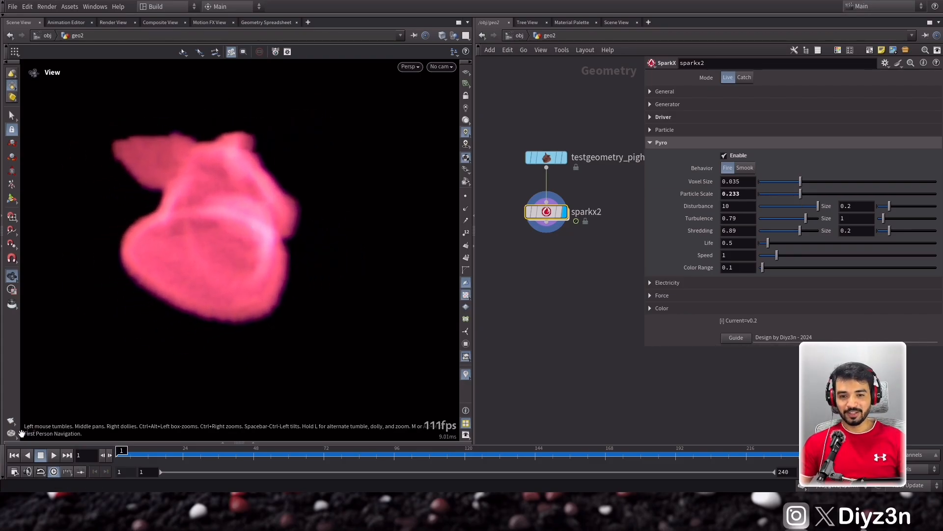
left_click(46, 456)
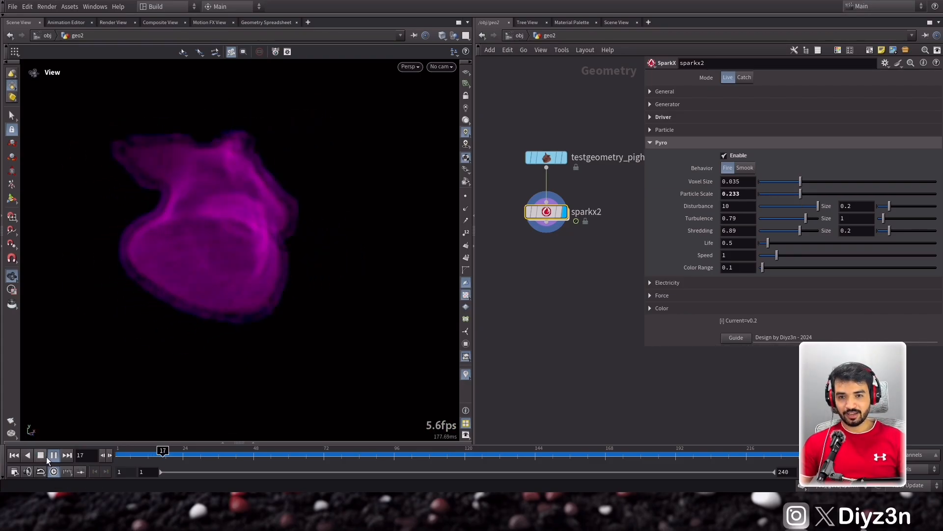
left_click(44, 456)
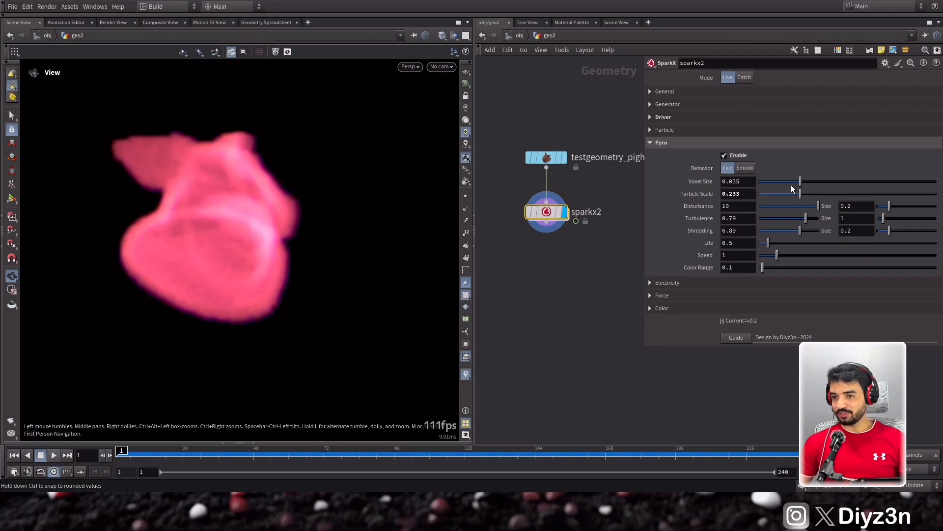
Step: Set Pyro to Smook behavior with voxel size 0.0264, particle scale 0.321, zero disturbance, turbulence and shredding, and force noise 2.31
left_click(747, 169)
left_click(53, 456)
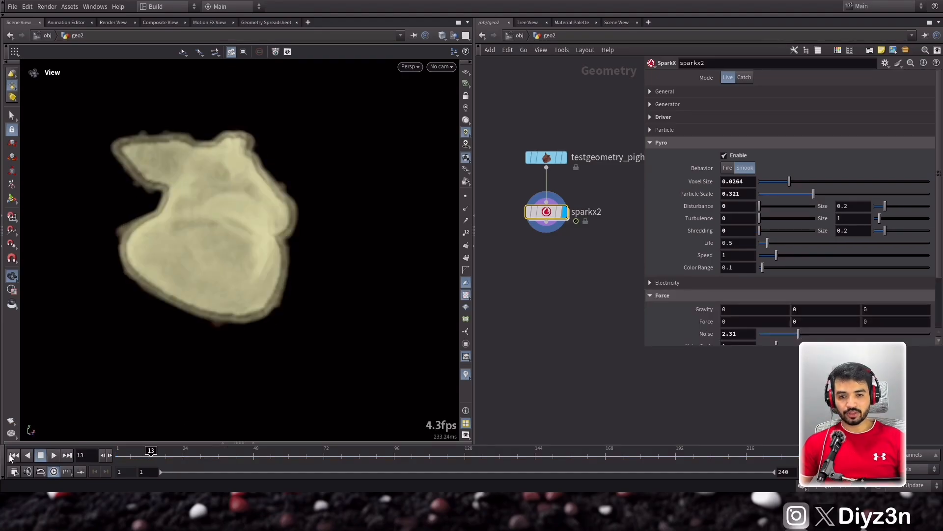
left_click(11, 456)
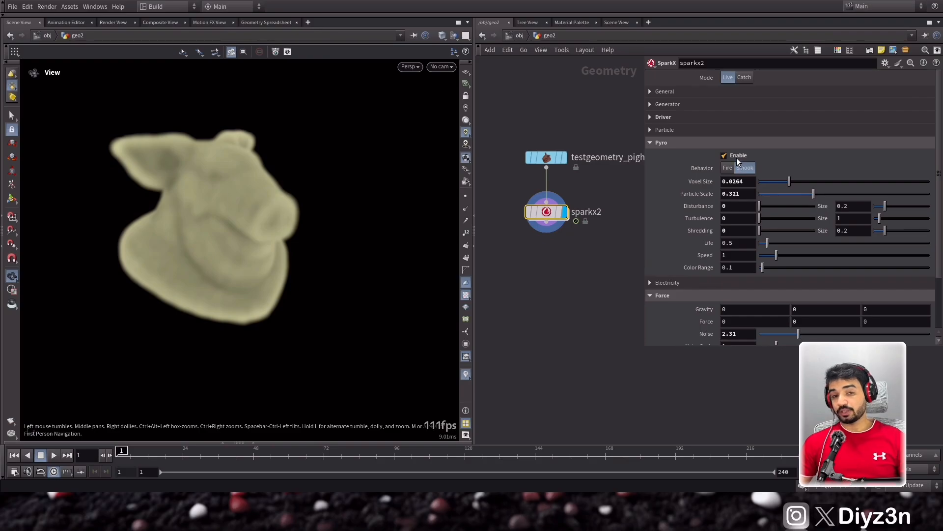
Step: Disable Pyro and enable the Electricity effect on the SparkX node
left_click(736, 156)
left_click(697, 144)
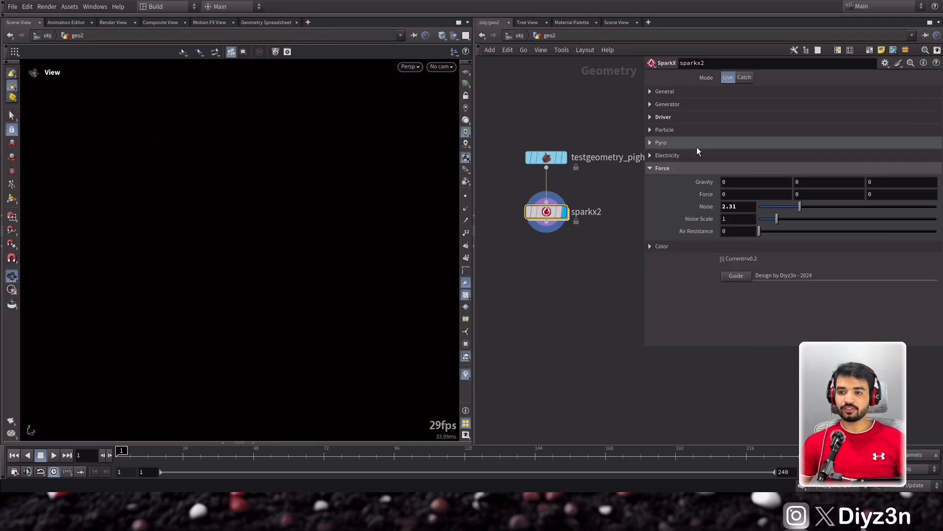
left_click(677, 168)
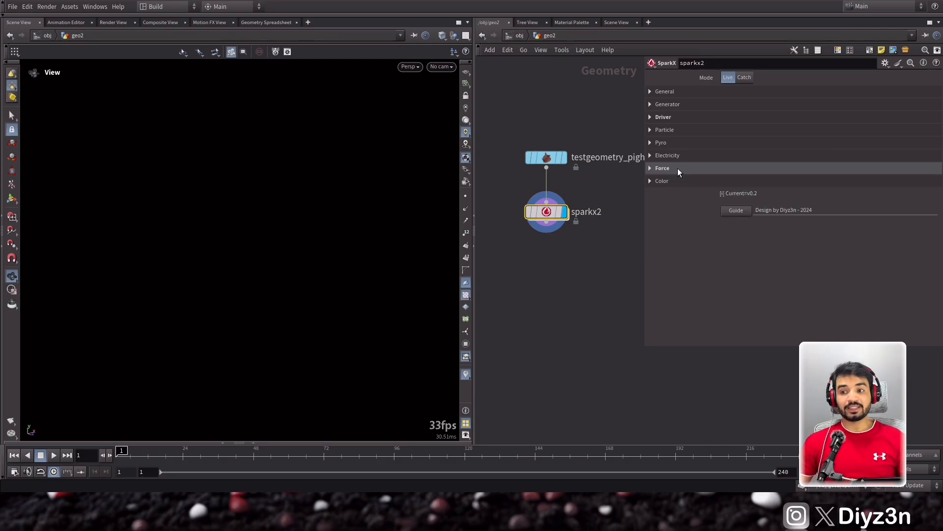
left_click(680, 155)
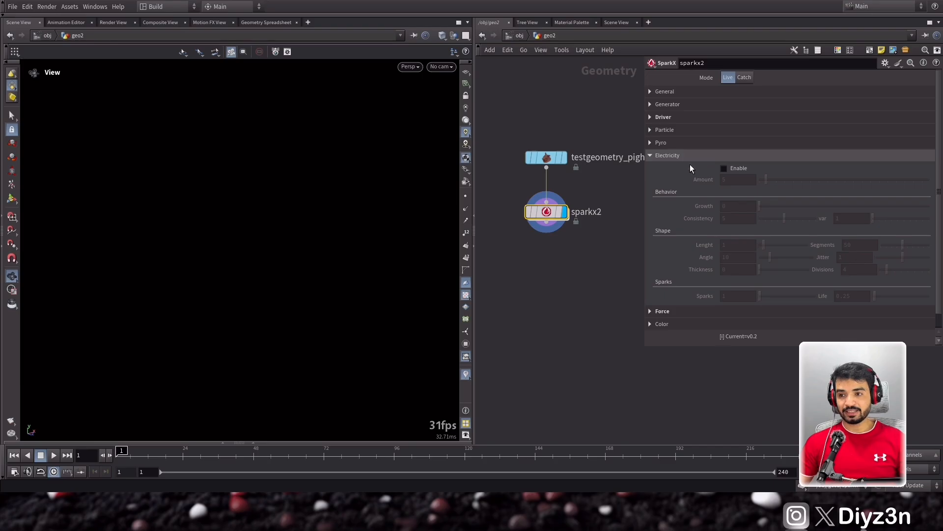
left_click(732, 169)
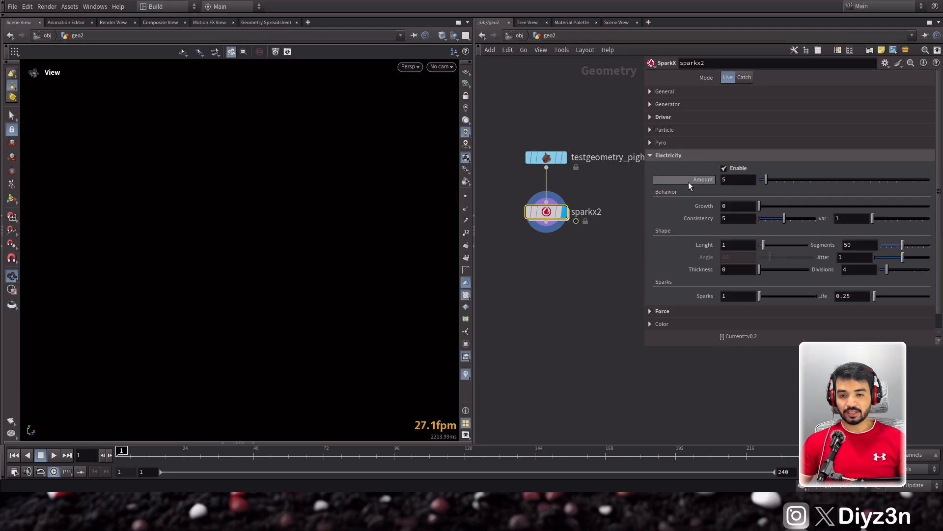
Step: Set the electricity amount to 60, consistency to 6, length to 3.4 and segments to 32
left_click(54, 455)
left_click(41, 457)
left_click_drag(822, 181, 860, 181)
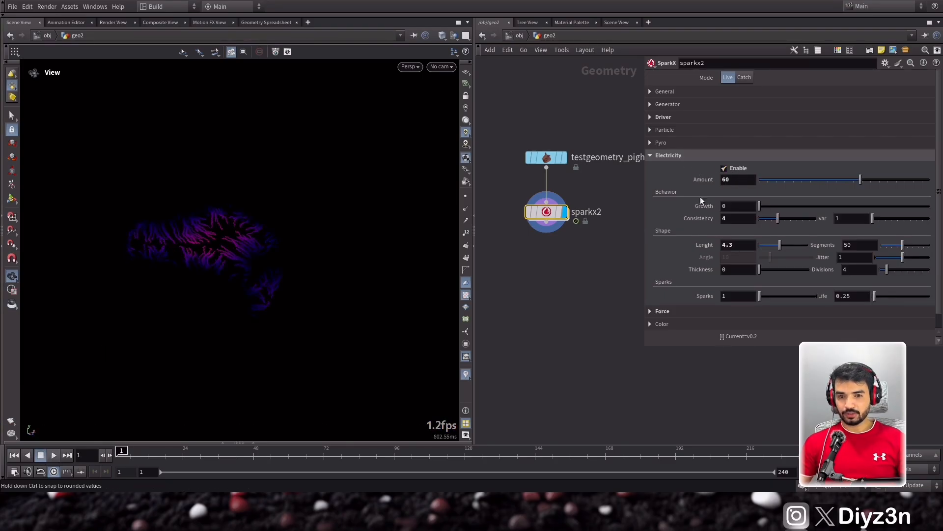
left_click_drag(188, 225, 155, 225)
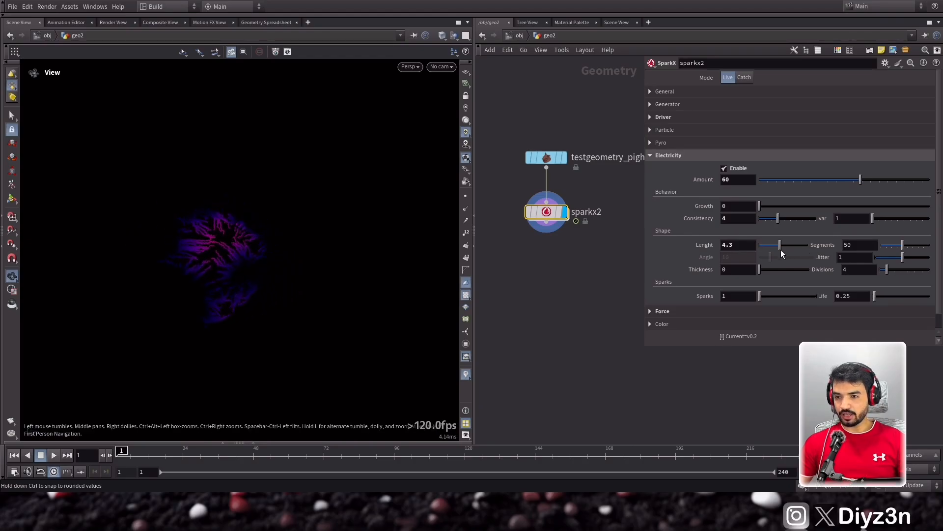
left_click_drag(780, 245, 769, 243)
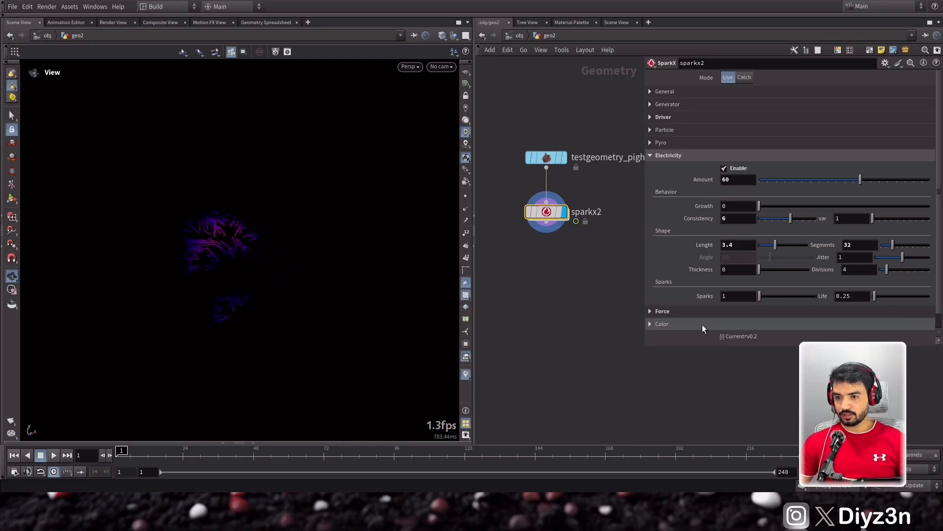
Step: Recolor the SparkX color ramp from blue through cyan to white and show the pig head as a template wireframe
scroll(702, 319, "down", 1)
left_click(703, 301)
left_click(703, 305)
scroll(818, 314, "down", 1)
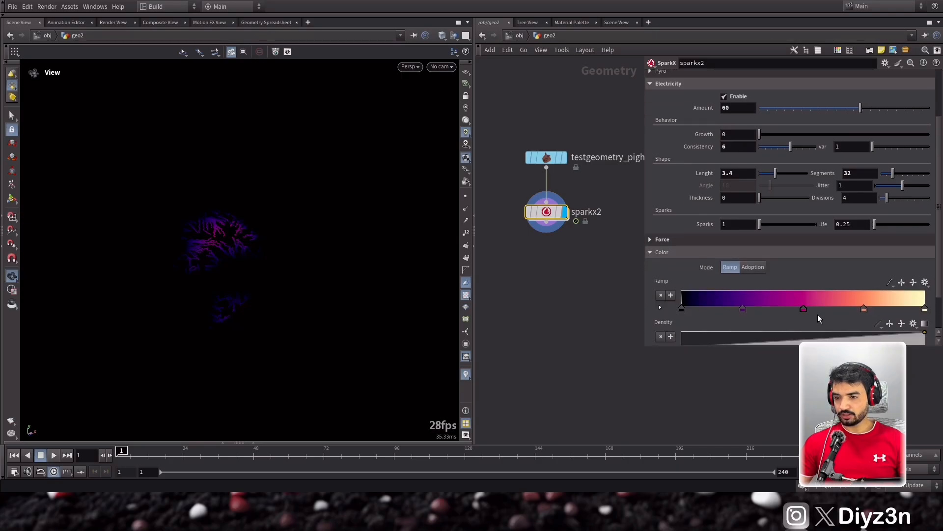
left_click(560, 158)
left_click_drag(332, 199, 266, 233)
Step: Try different electricity amounts, settling on an amount of 30 and a length of 7.7
double_click(743, 110)
type("100")
key("Return")
type("20")
key("Return")
left_click_drag(776, 108, 803, 110)
left_click_drag(790, 173, 796, 173)
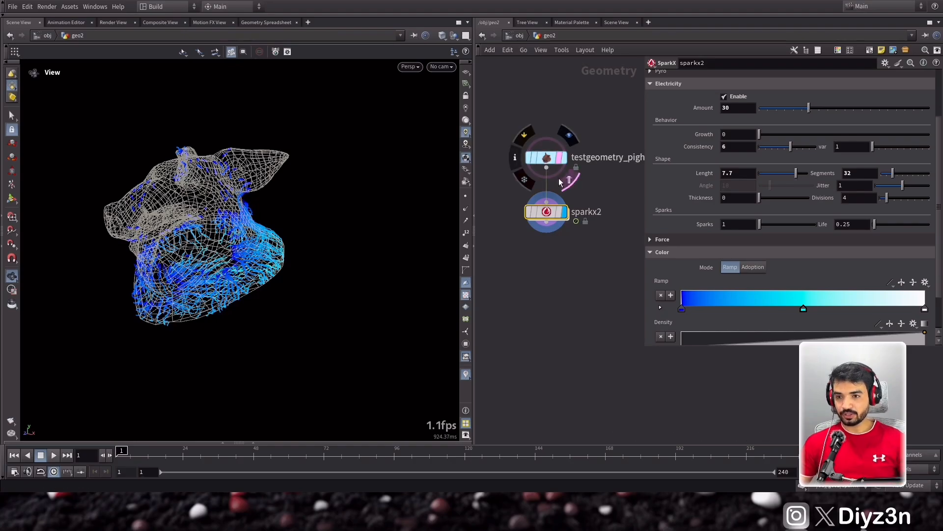
Step: Turn off the pig head's template display and set the electricity length to 10
left_click(563, 157)
left_click_drag(155, 197, 177, 191)
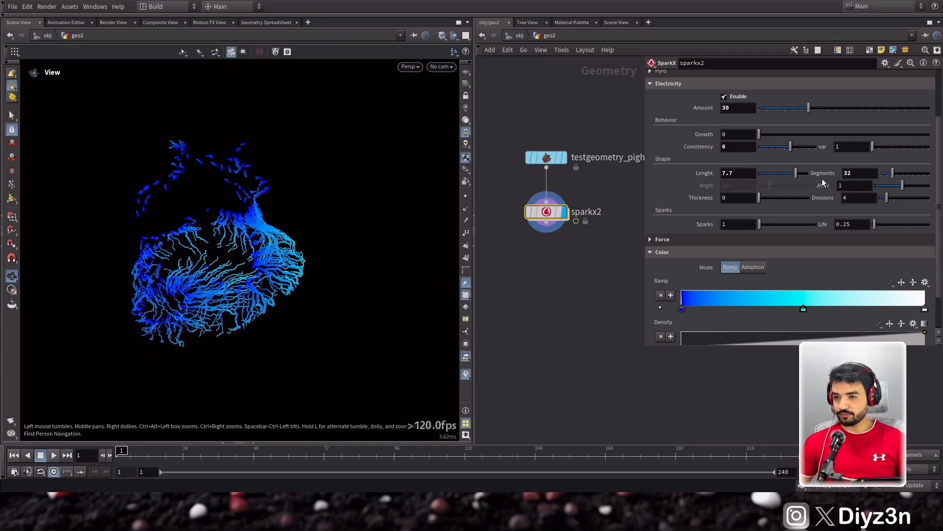
left_click_drag(796, 173, 807, 173)
left_click_drag(256, 187, 254, 211)
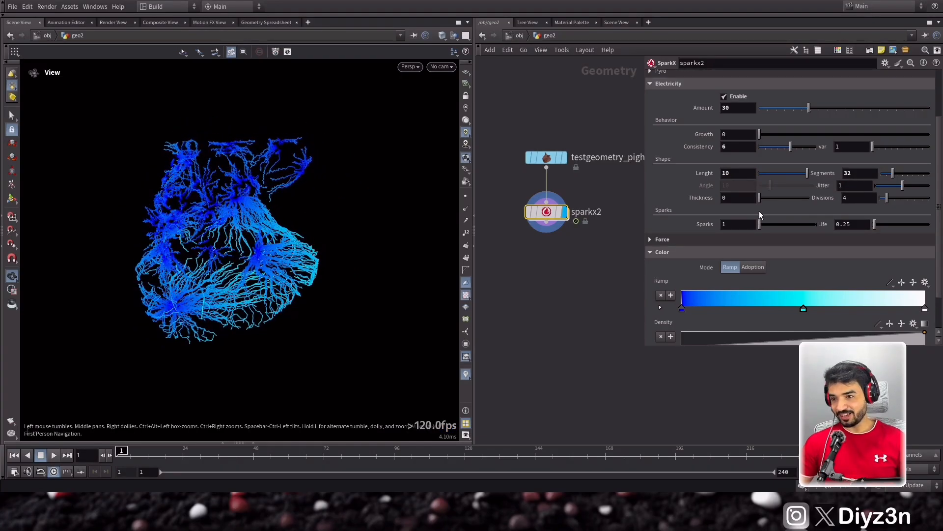
Step: Set the electricity amount to 26 and try a length of 5 before settling on 15
mouse_move(808, 108)
left_mouse_down()
mouse_move(715, 107)
mouse_move(797, 111)
mouse_move(786, 105)
mouse_move(784, 117)
mouse_move(802, 109)
left_mouse_up()
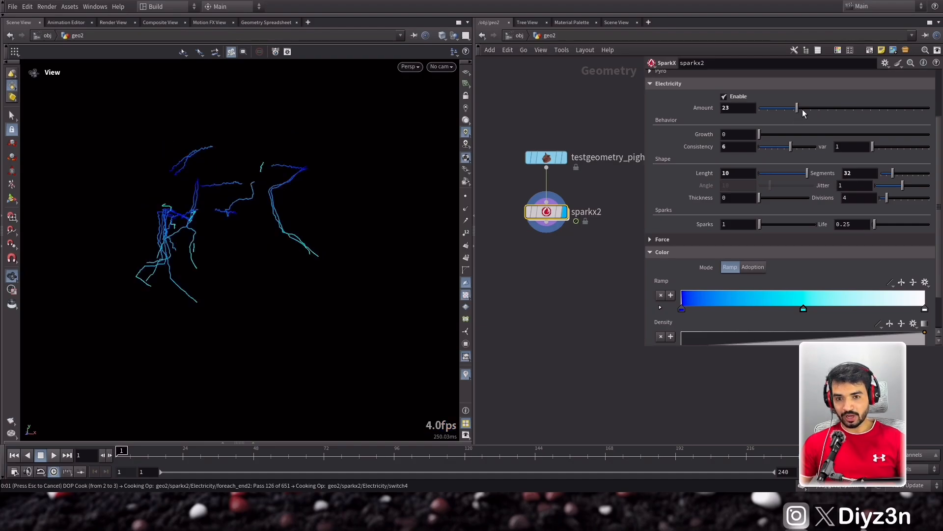
left_click(737, 173)
type("5")
key("Return")
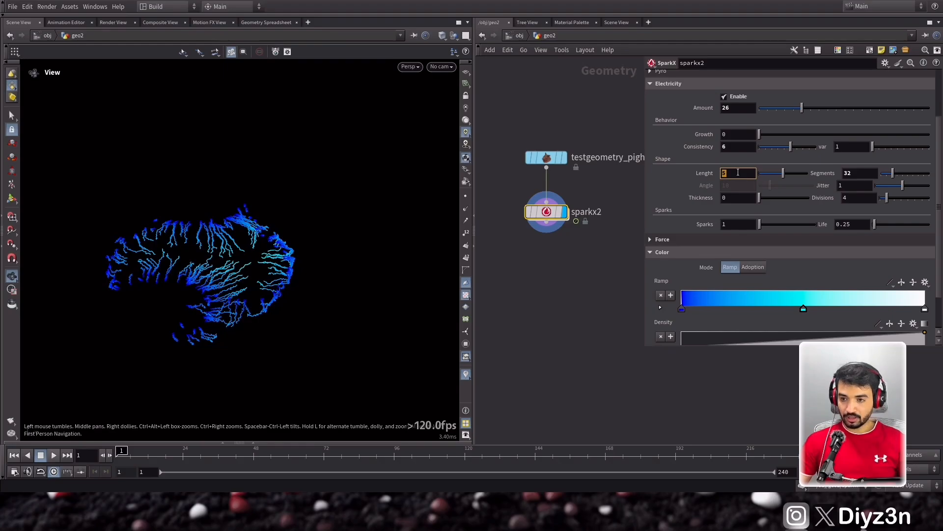
key("Return")
mouse_move(238, 233)
left_mouse_down()
mouse_move(296, 227)
mouse_move(210, 238)
mouse_move(234, 243)
left_mouse_up()
Step: Play the electricity simulation with its growth set to 2
left_click(48, 456)
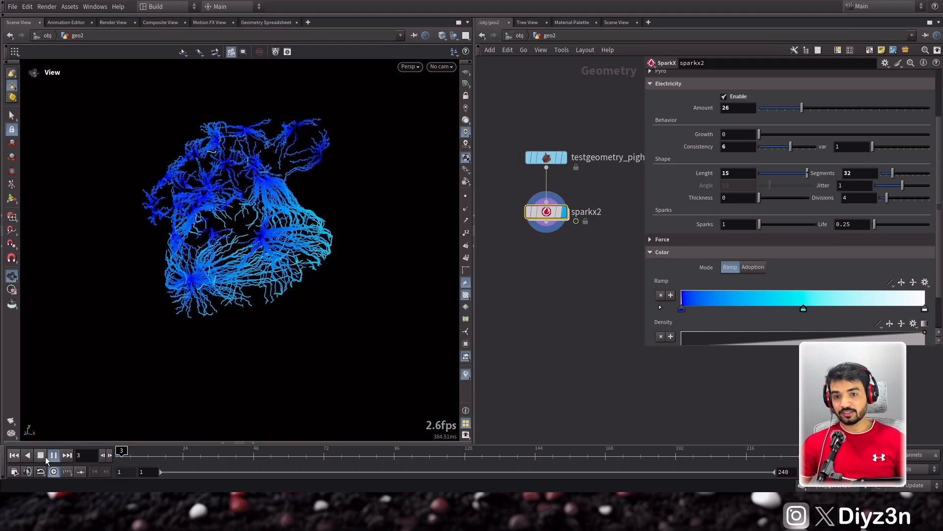
left_click(45, 456)
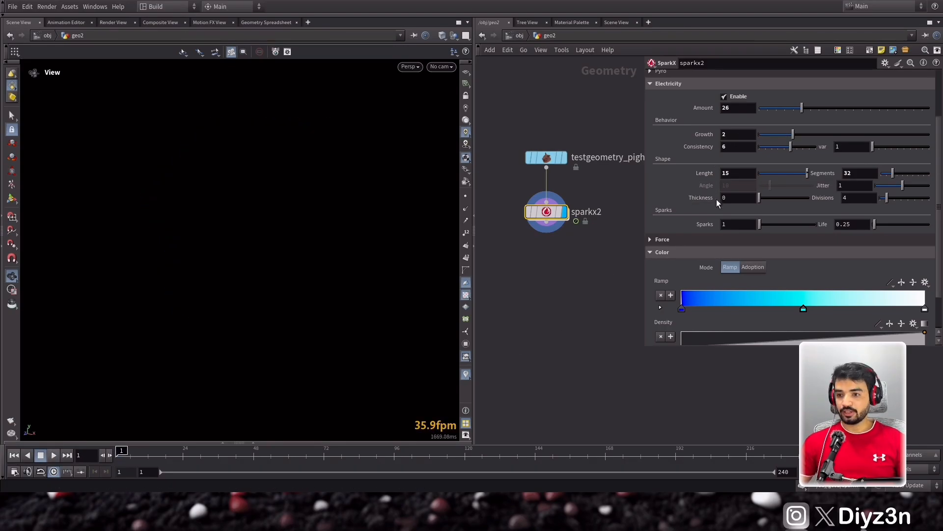
left_click(55, 455)
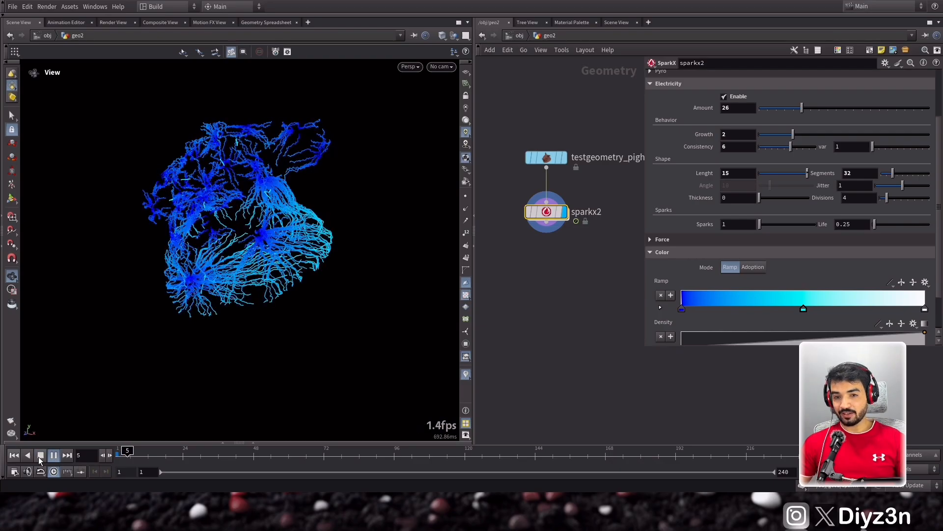
left_click(40, 457)
Step: Set the electricity growth to 1 and consistency to 7, and play the simulation from the first frame
left_click(12, 457)
type("1")
key("Return")
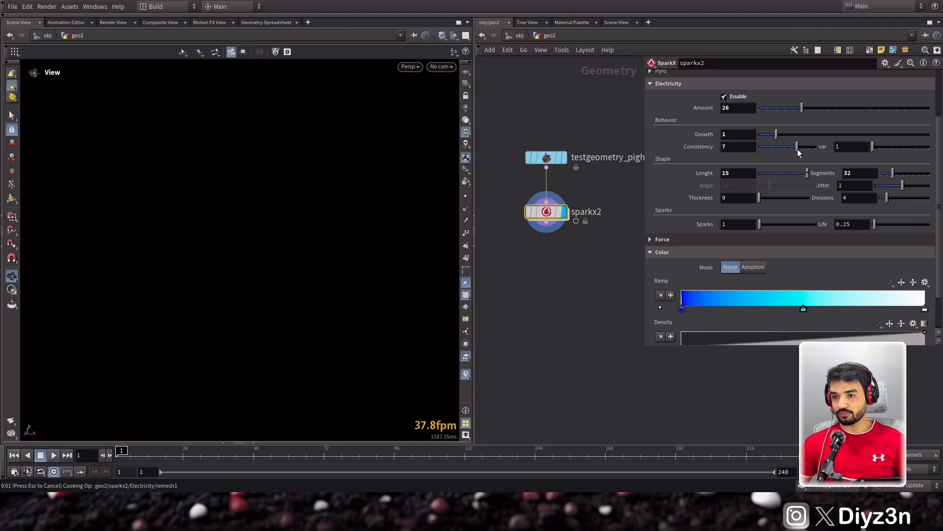
left_click(51, 455)
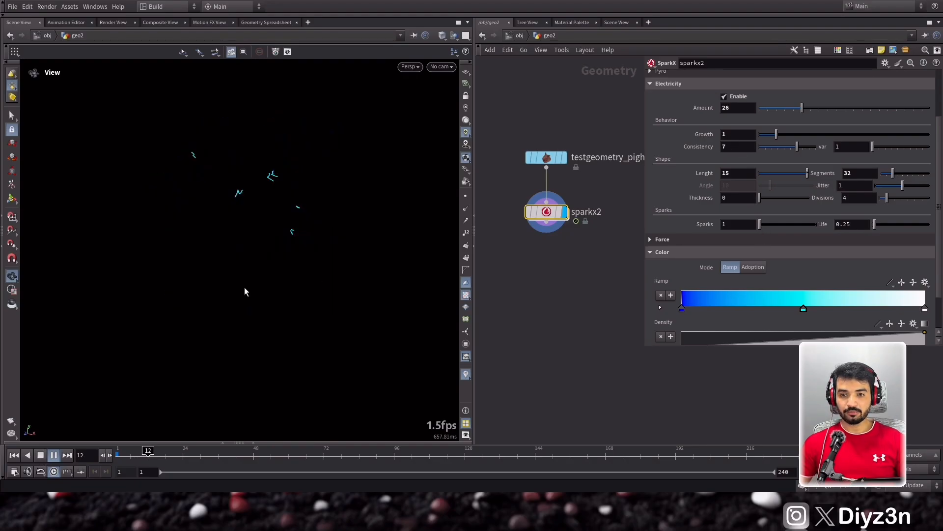
left_click(40, 455)
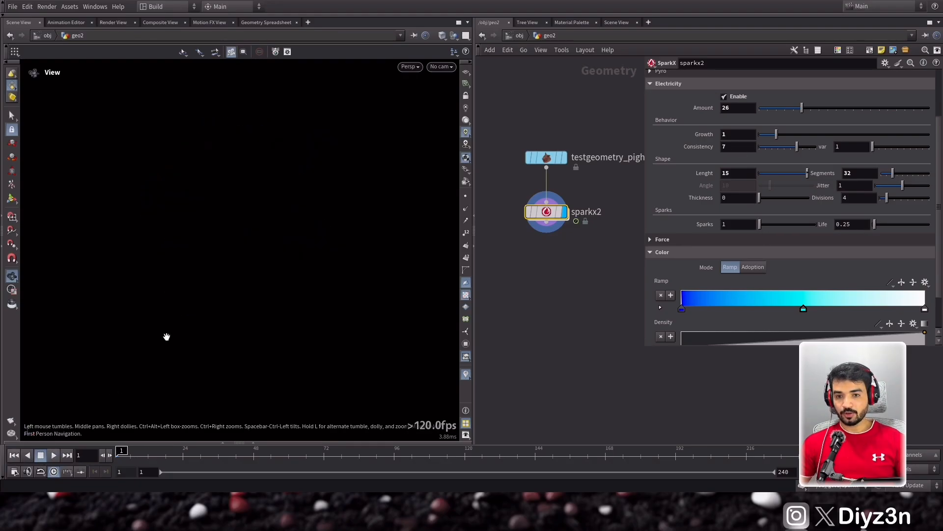
Step: Switch the SparkX node to Catch mode and play the cached electricity animation
left_click(786, 87)
left_click(741, 77)
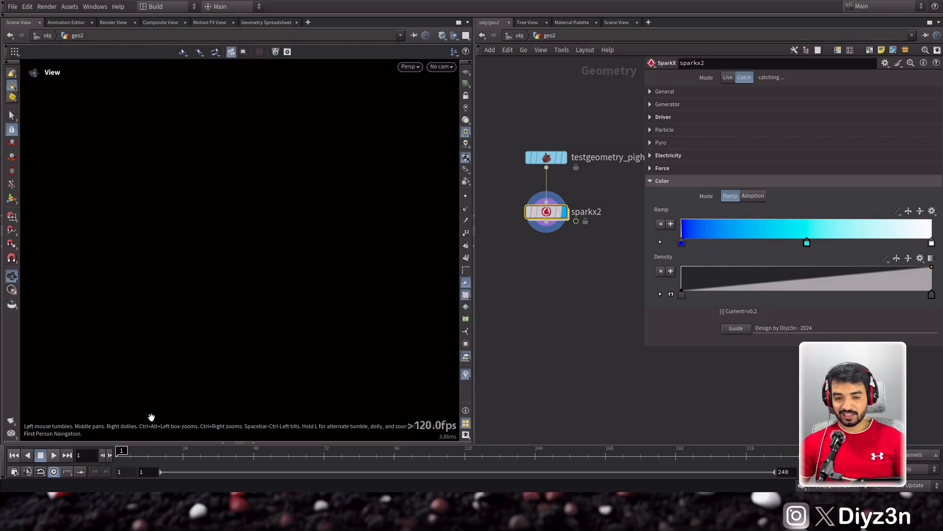
left_click(52, 457)
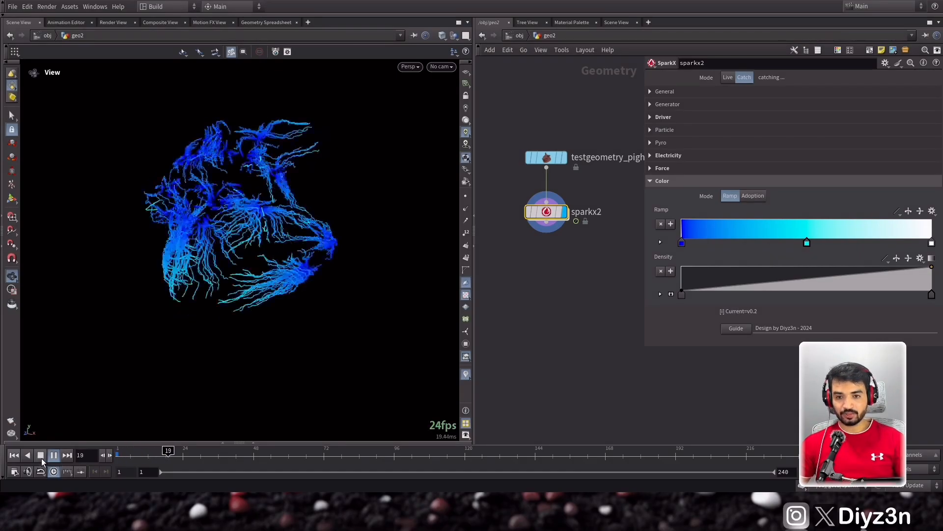
left_click(42, 460)
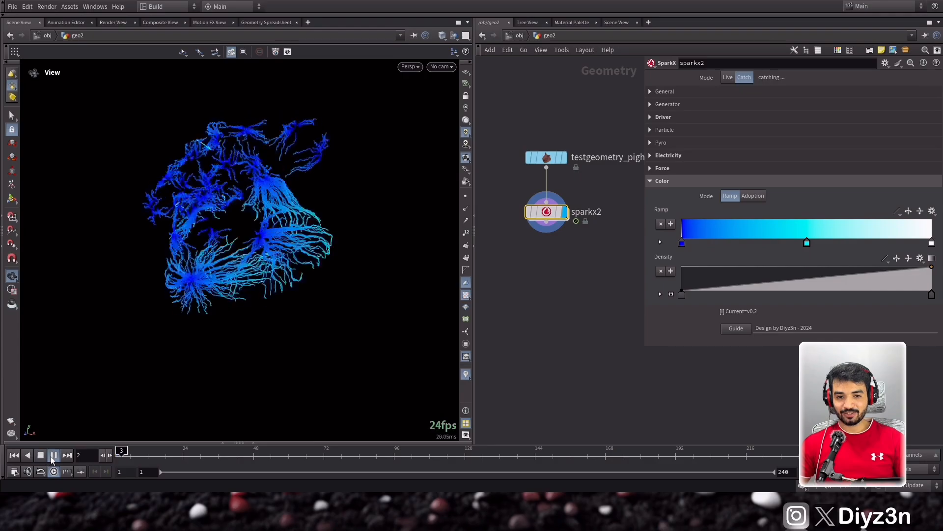
Step: Examine the cached electricity from several angles by replaying it from the first frame and scrubbing to frame 29
left_click_drag(228, 217, 209, 230)
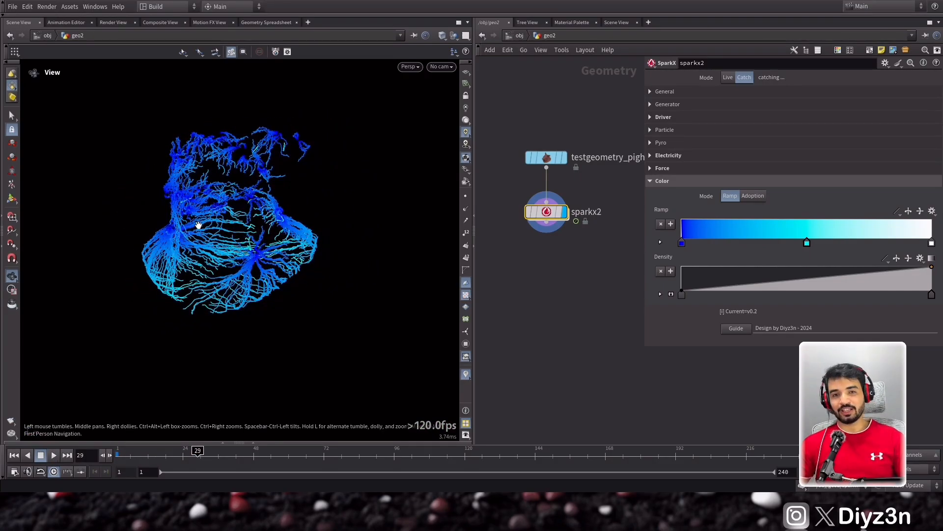
left_click_drag(236, 171, 37, 434)
left_click(14, 456)
left_click(54, 457)
left_click(40, 458)
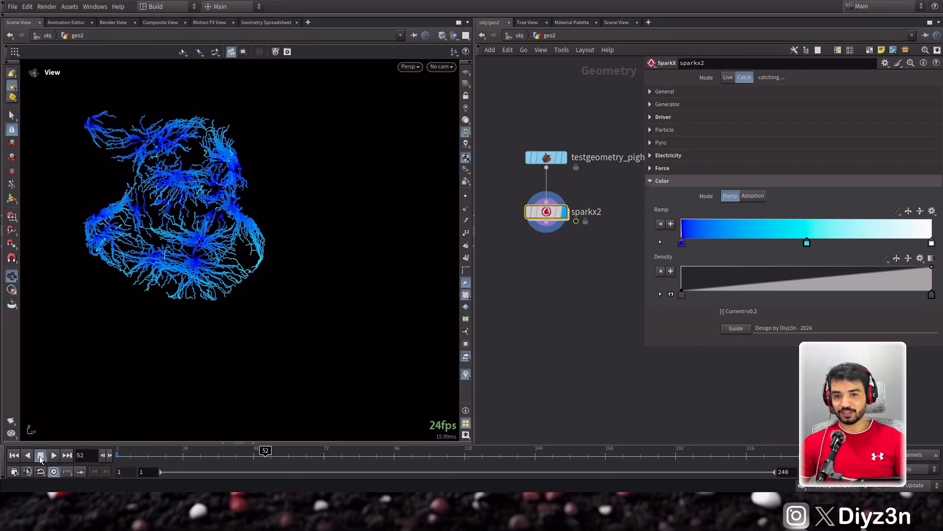
left_click_drag(134, 303, 63, 303)
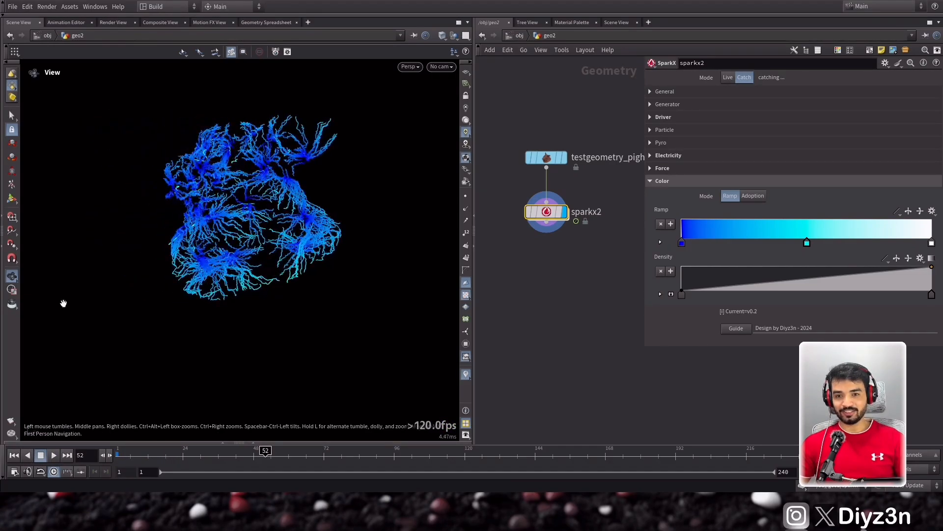
left_click(14, 455)
left_click(53, 455)
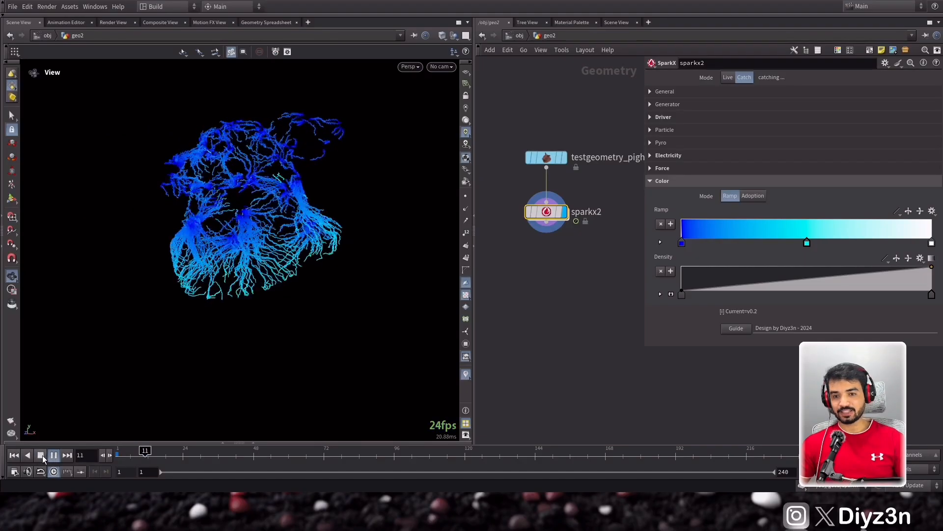
left_click_drag(128, 458, 197, 453)
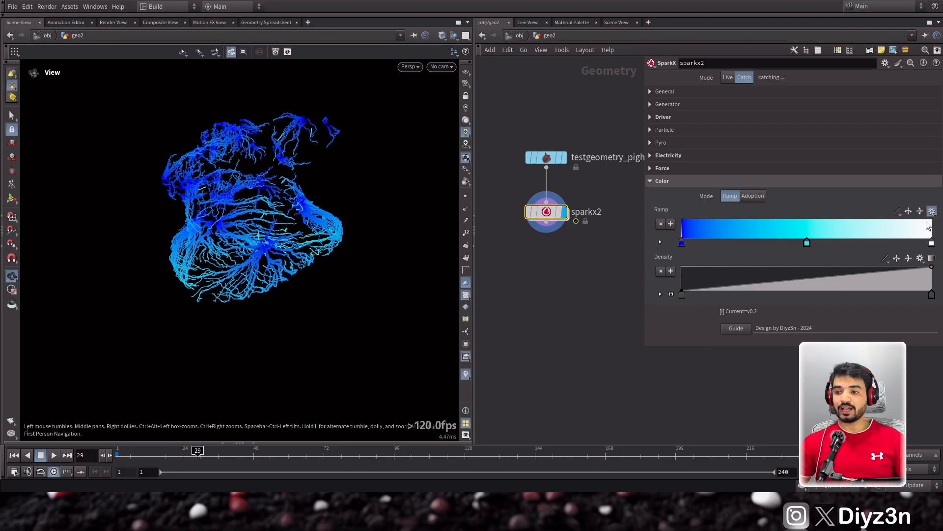
Step: Apply the white, blue, purple and red preset to the SparkX color ramp and play the animation
left_click(916, 249)
left_click(934, 213)
left_click(909, 311)
left_click_drag(121, 458, 53, 457)
left_click(53, 456)
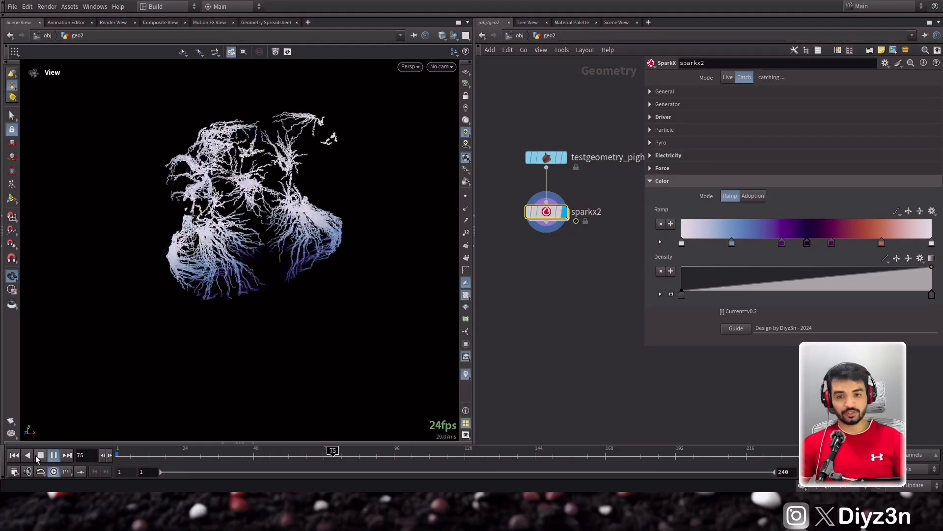
left_click(41, 456)
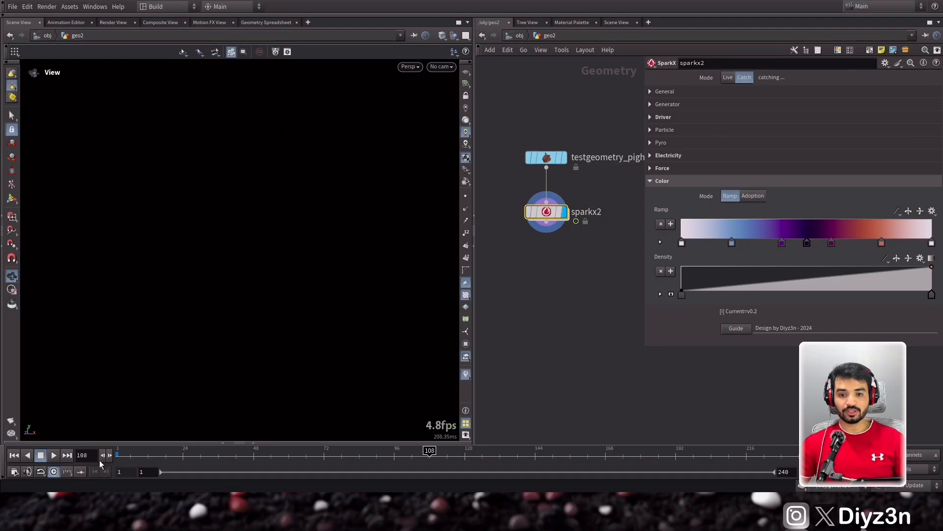
left_click(160, 455)
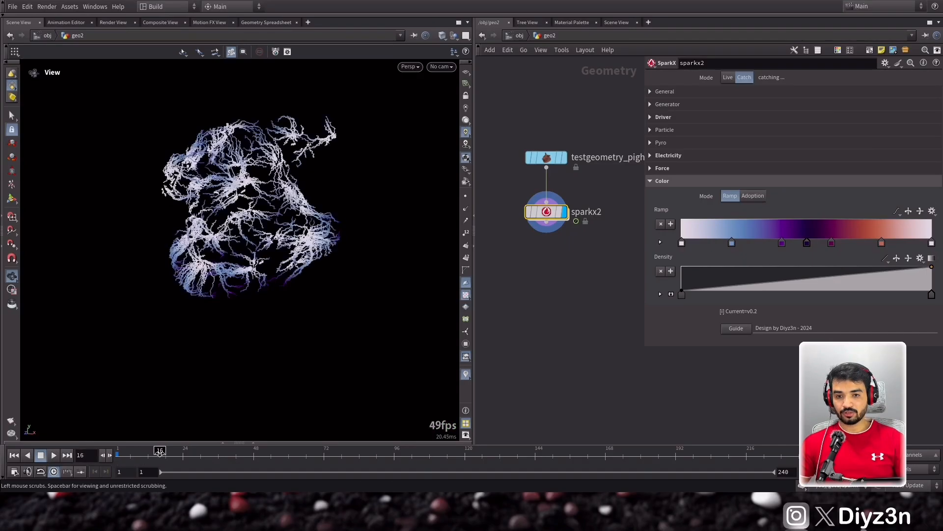
Step: Apply the black, red, yellow and white color ramp preset, shift its red and yellow markers toward the black end, and replay
left_click(924, 228)
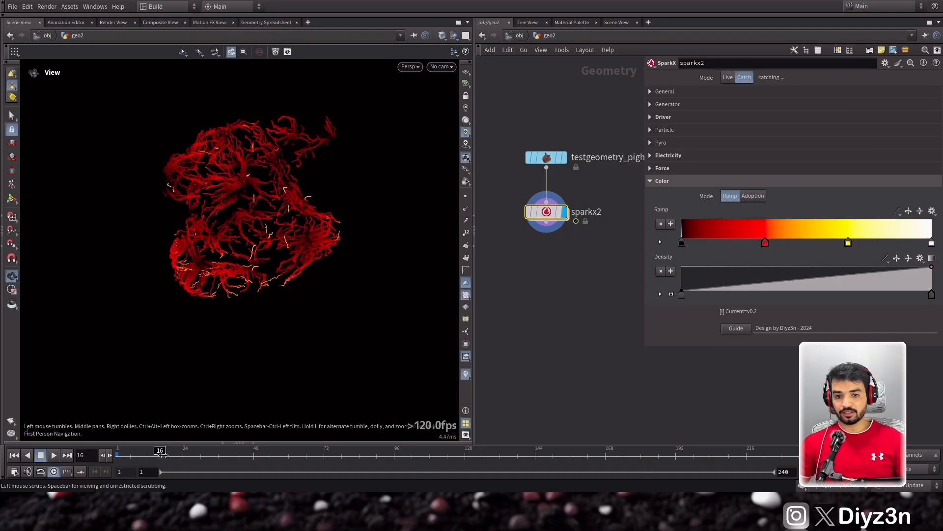
left_click_drag(158, 450, 174, 451)
mouse_move(930, 244)
left_mouse_down()
mouse_move(873, 247)
mouse_move(936, 246)
left_mouse_up()
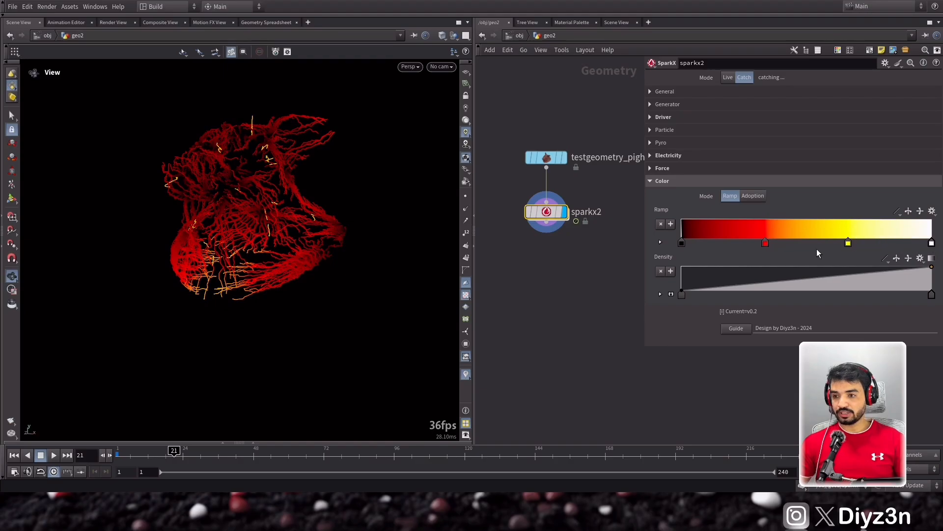
left_click_drag(772, 241, 714, 242)
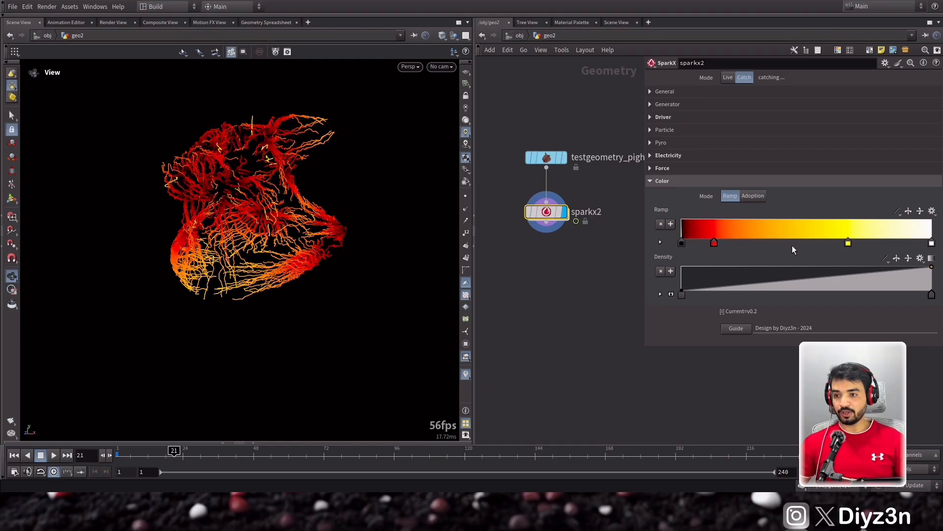
left_click_drag(848, 242, 761, 241)
left_click(14, 455)
left_click(53, 455)
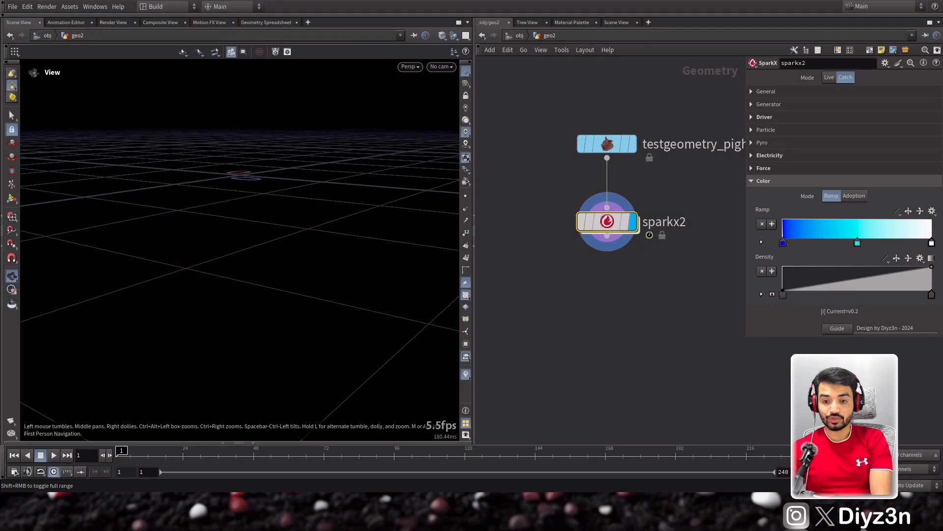
Step: Play the blue electricity through to frame 45 and delete the SparkX node
left_click(53, 455)
mouse_move(241, 452)
left_mouse_down()
mouse_move(250, 452)
mouse_move(187, 452)
mouse_move(244, 452)
left_mouse_up()
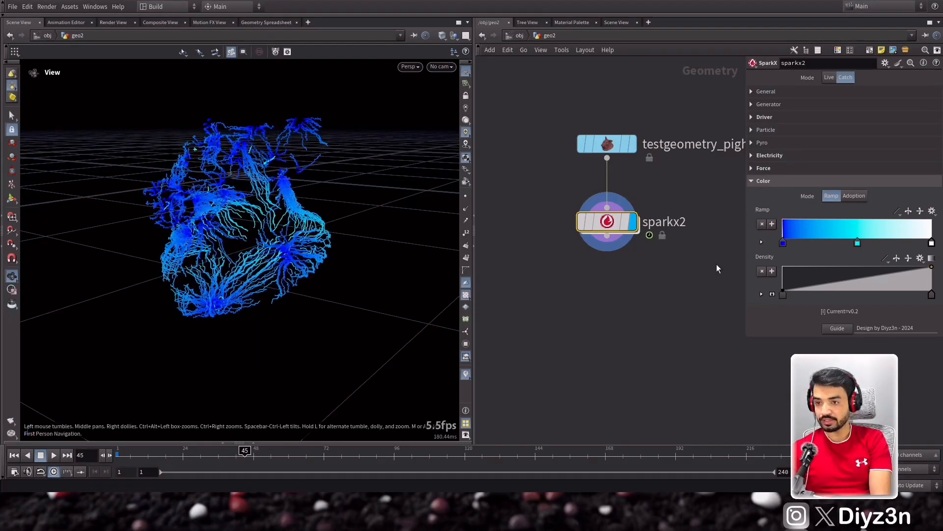
left_click_drag(560, 141, 644, 173)
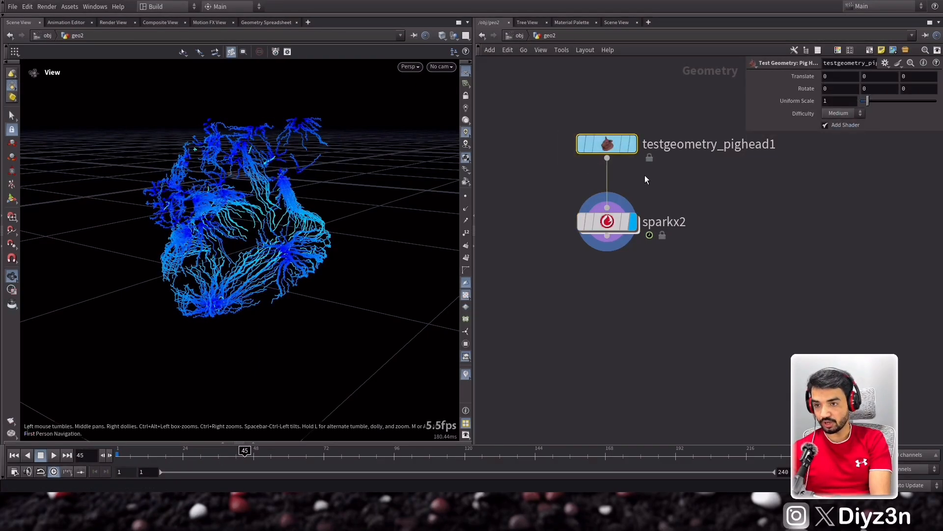
left_click(602, 209)
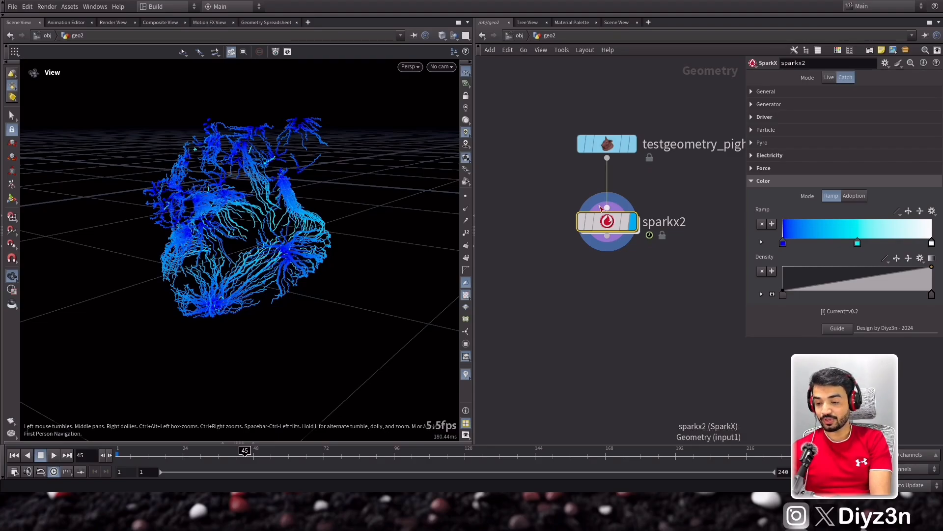
key("Delete")
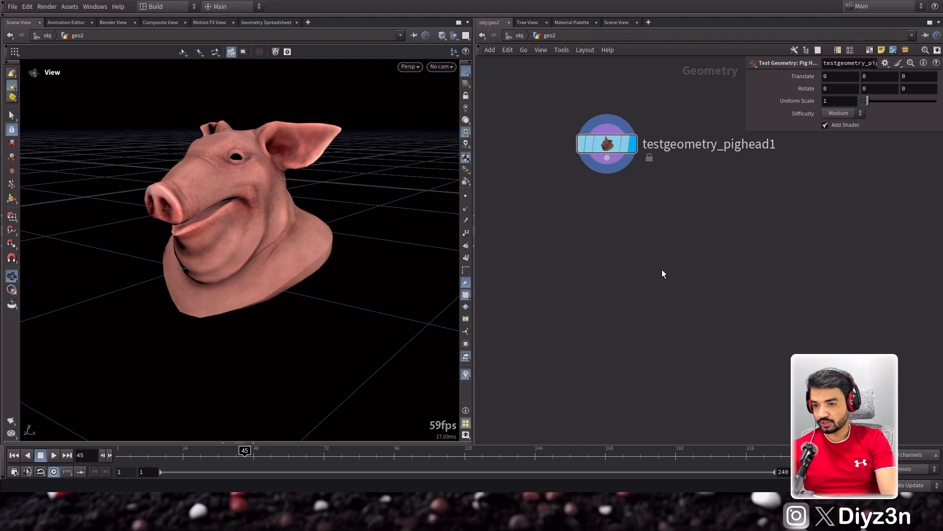
Step: Add a fresh SparkX node wired below the pig head, display it and return to the first frame
left_click(599, 212)
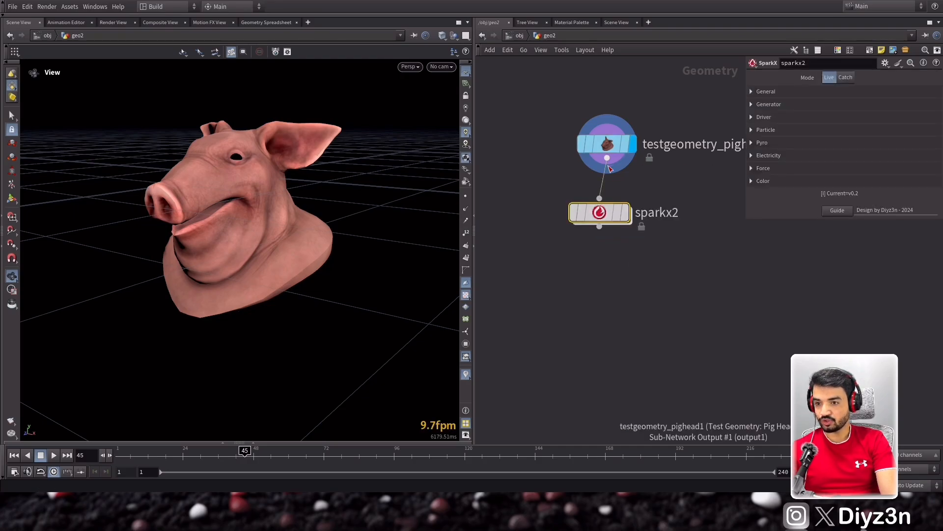
left_click(626, 212)
left_click(15, 455)
left_click_drag(600, 215, 611, 202)
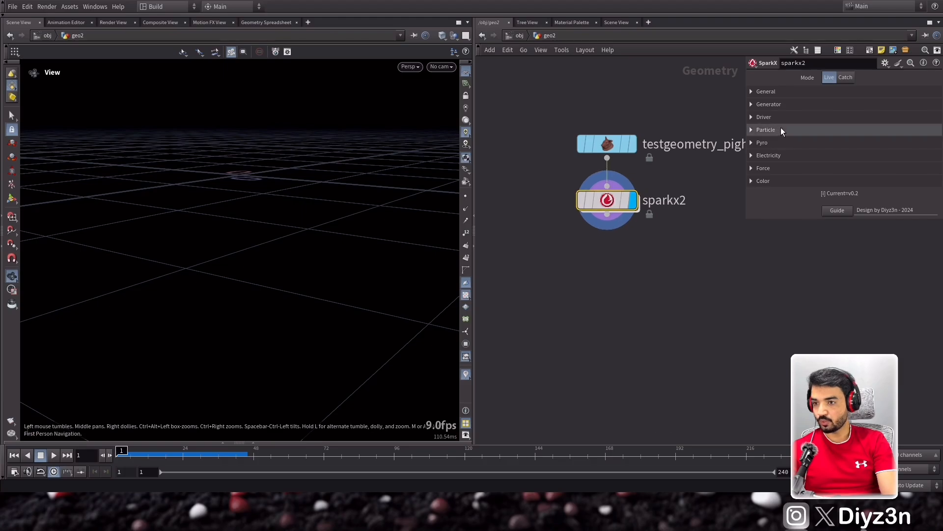
Step: Enable the Pyro effect on the new SparkX node, play the fire simulation and return to the first frame
left_click(782, 130)
left_click(782, 128)
left_click(775, 141)
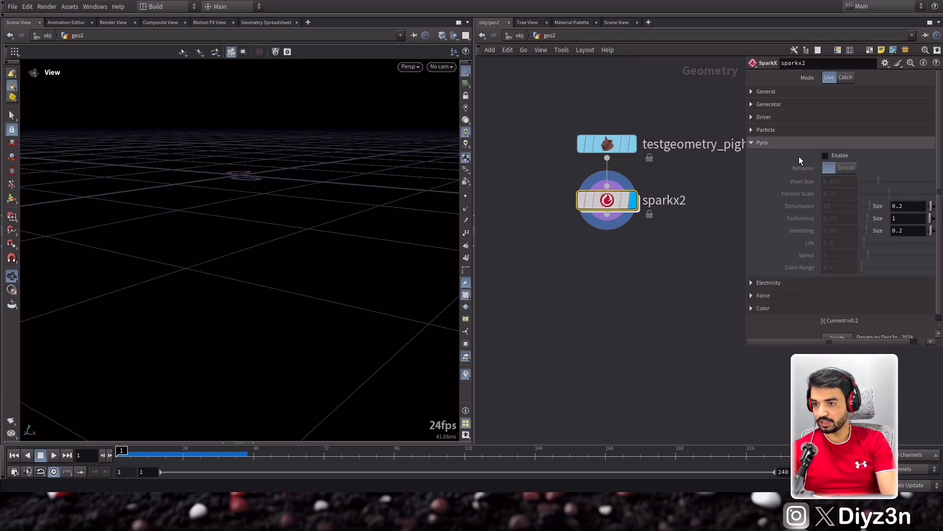
left_click(826, 156)
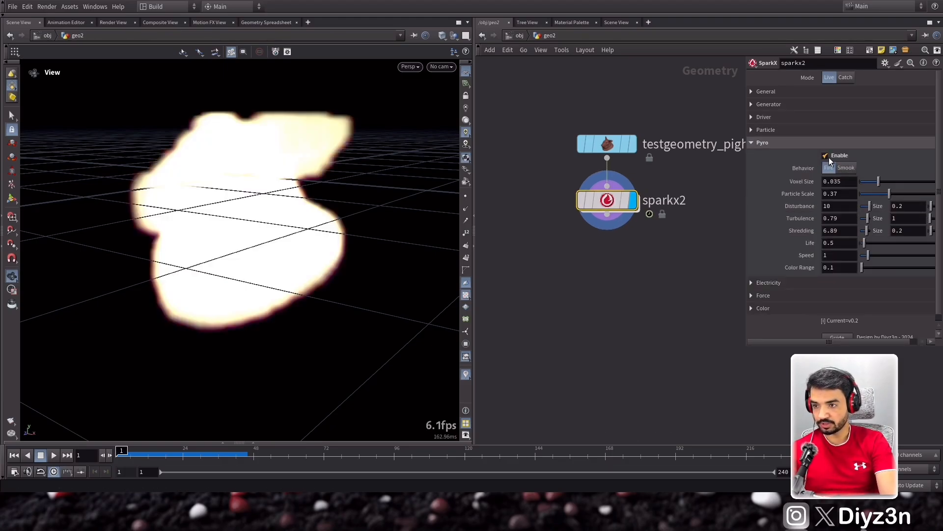
left_click(53, 455)
left_click(14, 455)
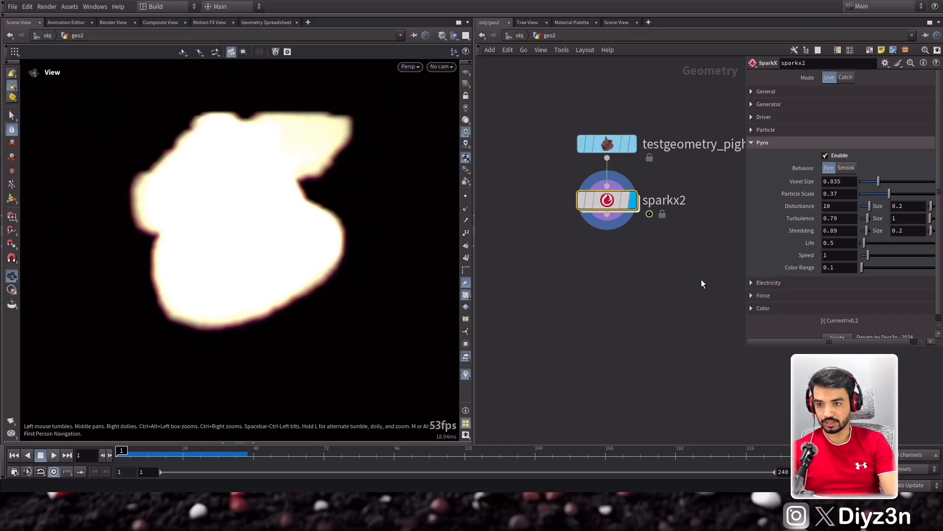
Step: Delete the pig head test geometry node feeding the SparkX node
left_click(606, 148)
key("Delete")
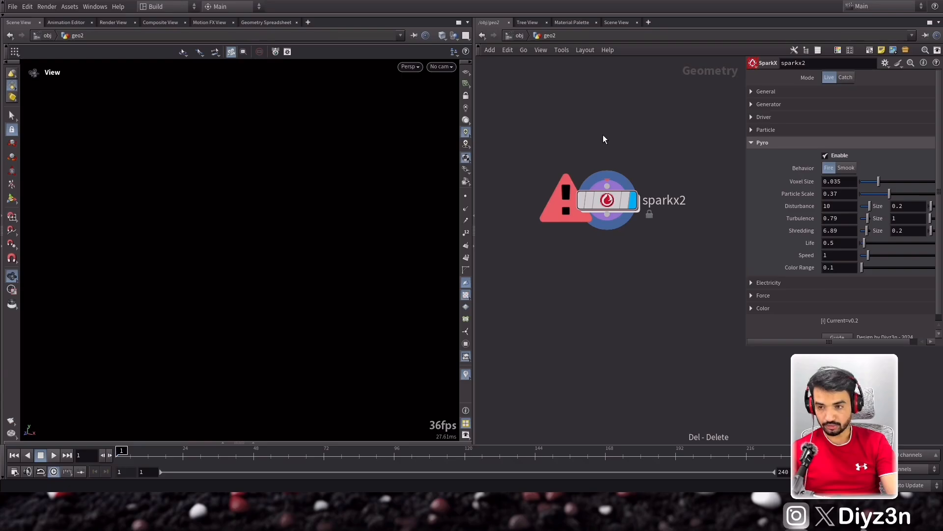
Step: Add a sphere node wired into the SparkX node and set its uniform scale to 0.25
key("Tab")
key("Return")
left_click(609, 127)
left_click_drag(608, 139, 611, 190)
double_click(827, 141)
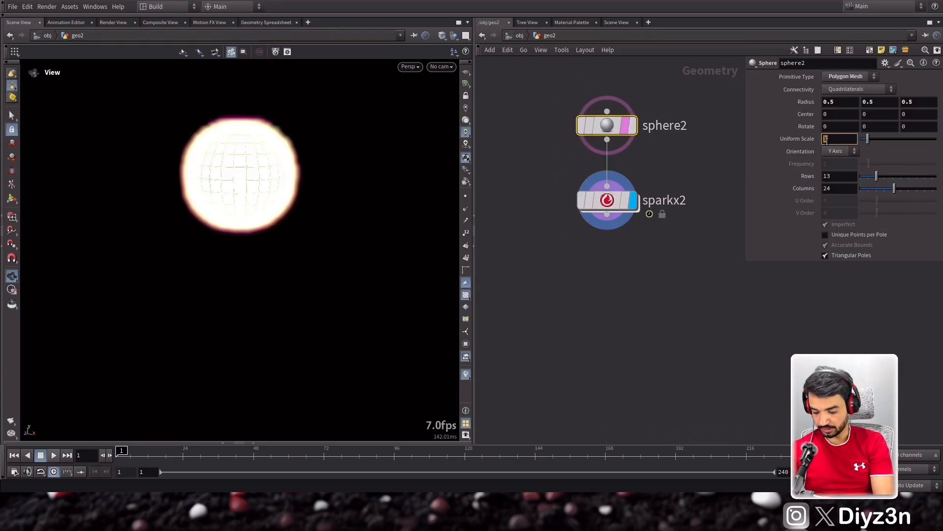
type(".25")
key("Return")
Step: Set the SparkX node's Pyro voxel size to 0.0135 and particle scale to 0.264, and play the fire to frame 14
left_click(609, 201)
left_click_drag(888, 193, 835, 188)
left_click(53, 455)
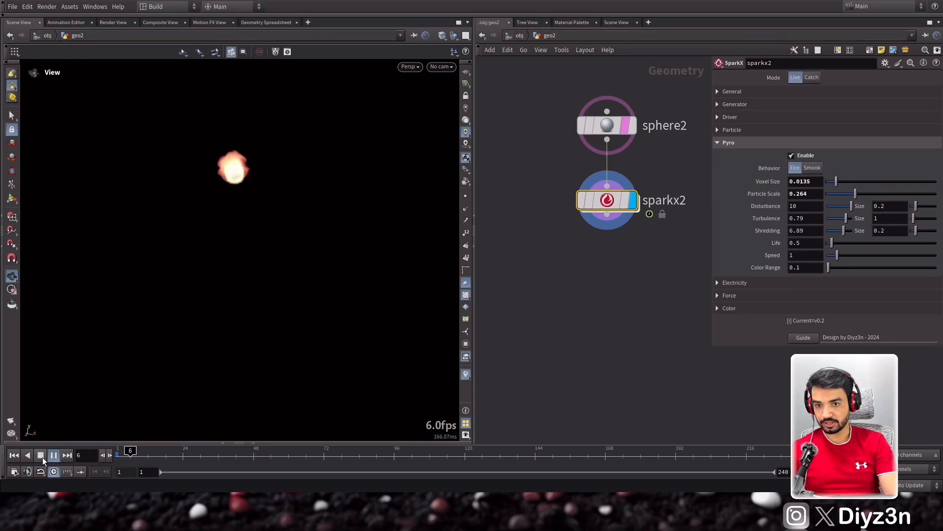
left_click(42, 457)
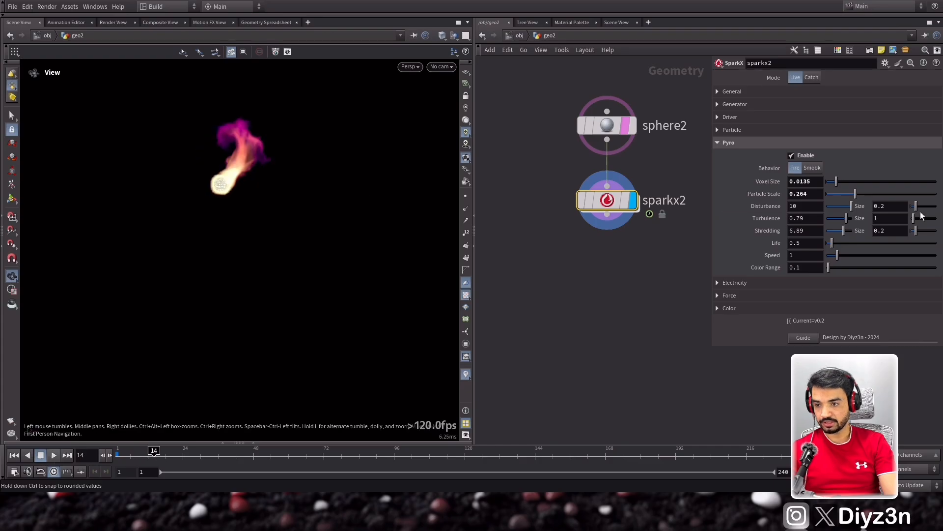
Step: Set the Pyro Life to 2, Speed to 2 and Turbulence to 5, returning to the first frame
left_click(817, 243)
key("Return")
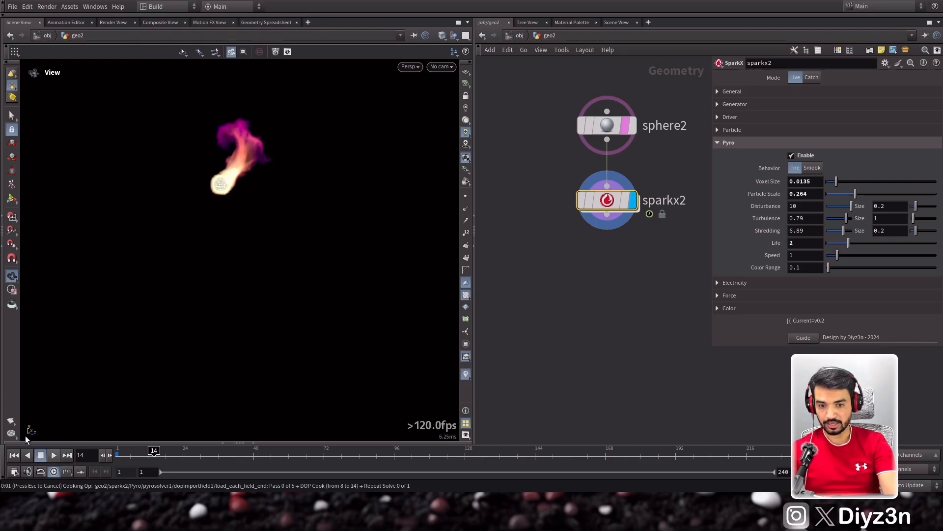
left_click(14, 456)
key("Return")
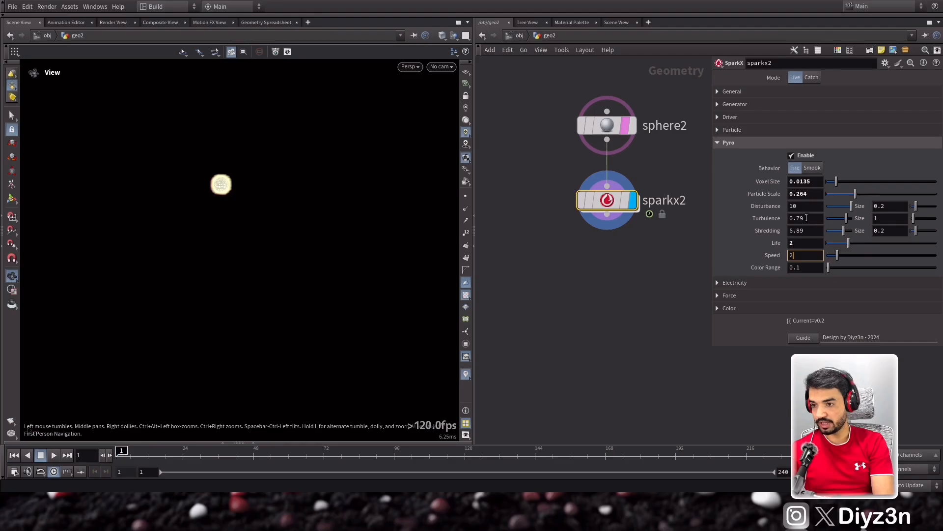
left_click(806, 217)
type("5")
left_click(806, 210)
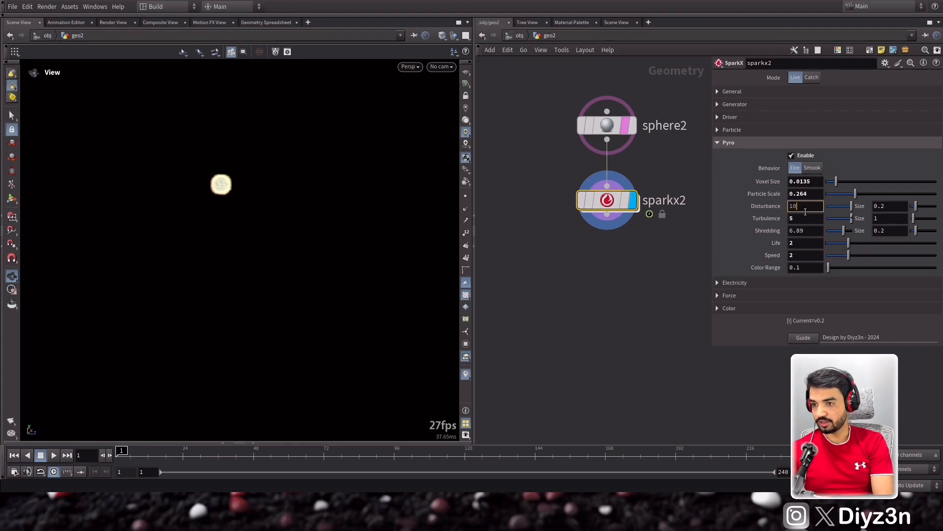
key("Return")
Step: Play the adjusted fire simulation to frame 16 and inspect the plume from another angle
left_click(53, 455)
left_click(42, 456)
middle_click_drag(240, 182, 214, 276)
left_click_drag(213, 276, 253, 239)
Step: Wire a second SparkX node below the pyro SparkX node and display it at the first frame
middle_click_drag(592, 250, 564, 207)
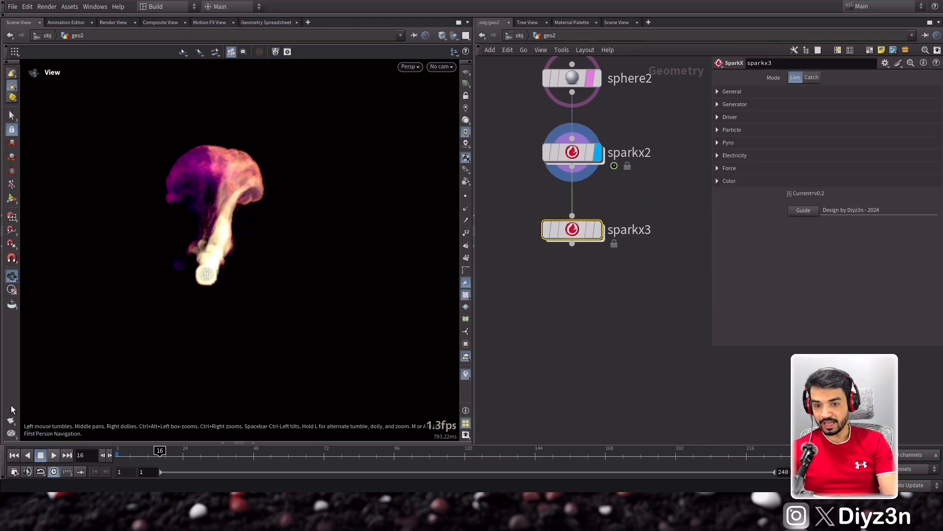
left_click(13, 455)
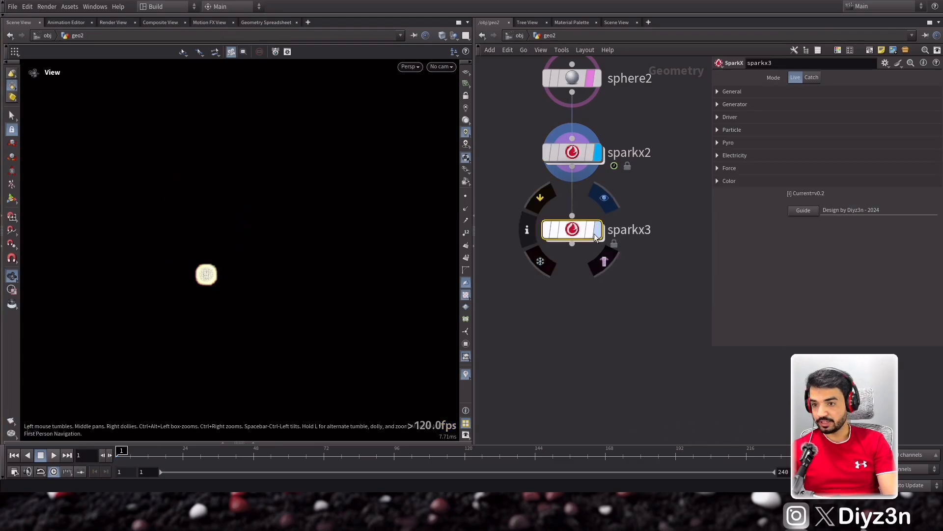
left_click(598, 231)
Step: Change the Driver mode of the second SparkX node and enable its Particle effect
left_click(730, 117)
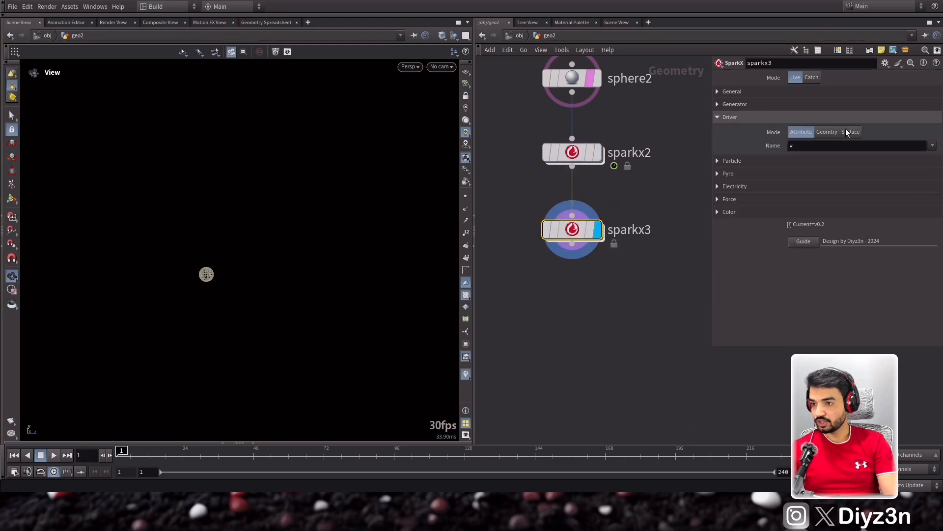
left_click(746, 117)
left_click(735, 131)
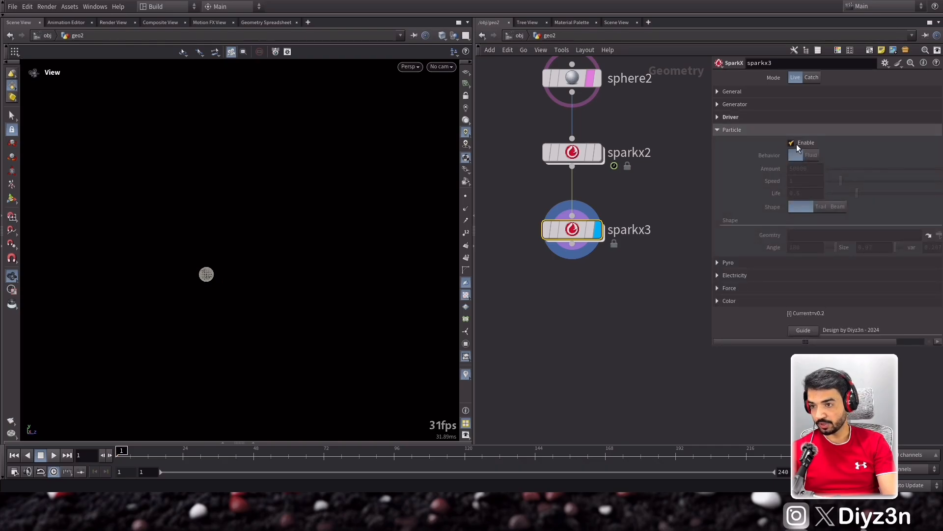
Step: Play the particle simulation past frame 25, scrub back to frame 13 and compare it with the upstream pyro node's display
left_click(49, 455)
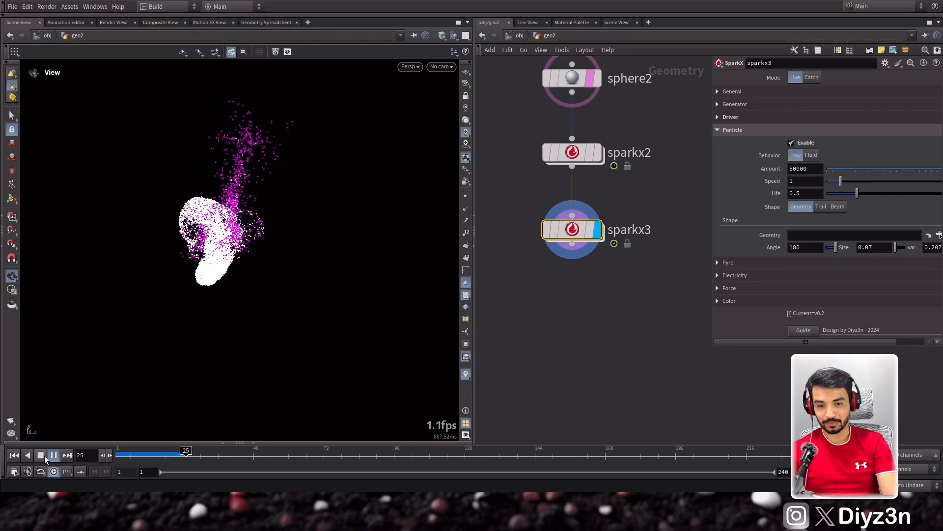
left_click(44, 455)
left_click_drag(222, 258, 326, 252)
mouse_move(138, 454)
left_mouse_down()
mouse_move(167, 460)
mouse_move(137, 460)
mouse_move(146, 459)
left_mouse_up()
left_click(597, 153)
left_click(597, 229)
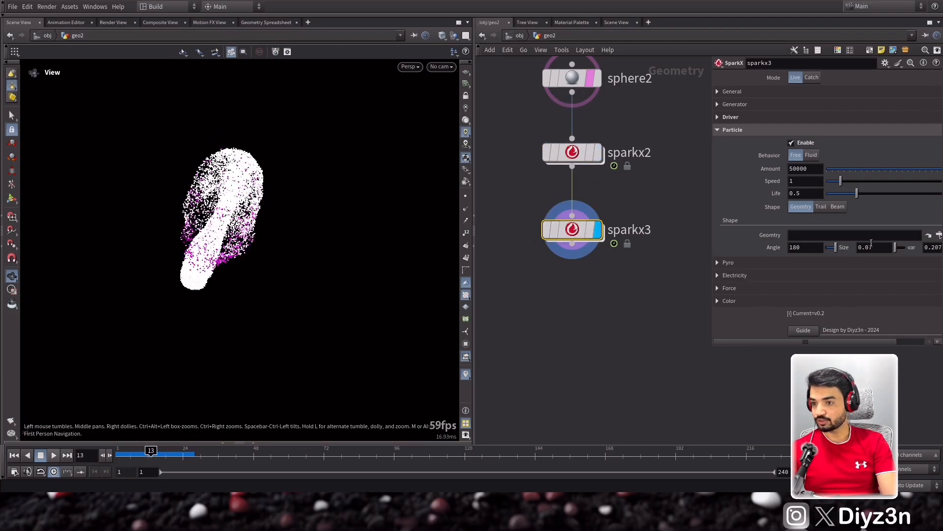
Step: Try a particle Speed of 0.25 and play the simulation past frame 14
left_click(801, 181)
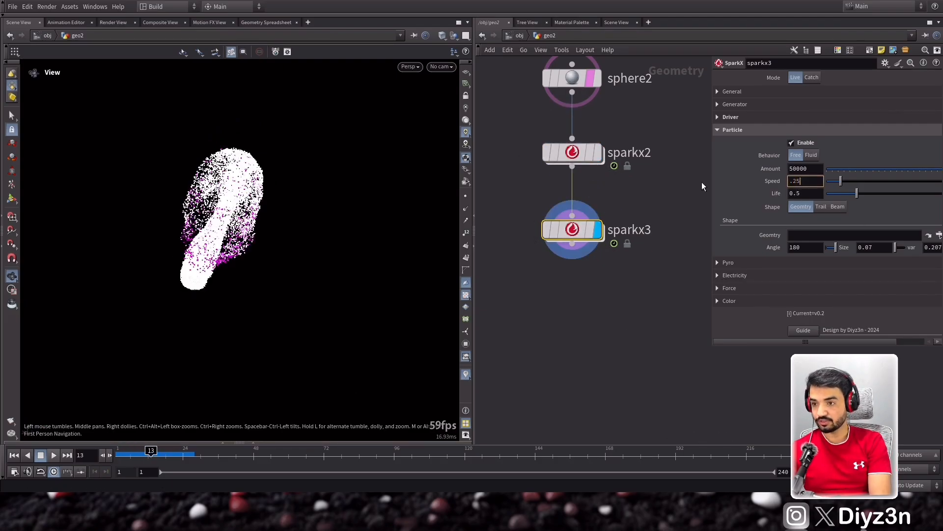
left_click(50, 455)
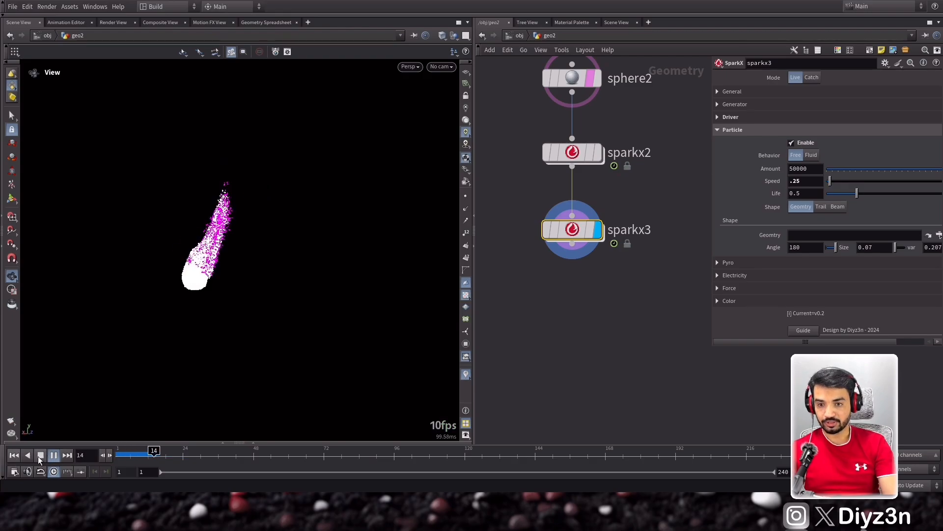
left_click(40, 455)
Step: Try a particle Speed of 2, play the simulation past frame 23 and return to the first frame
left_click(805, 182)
type("2")
key("Return")
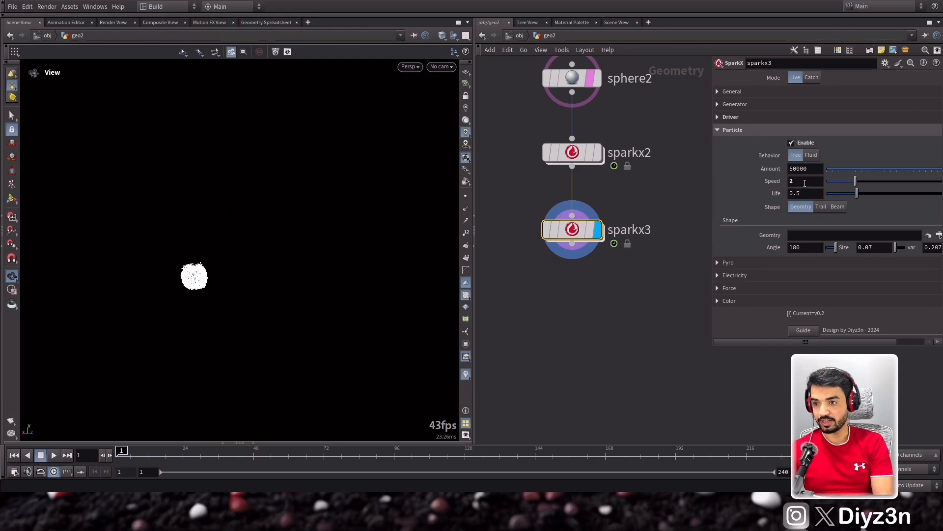
left_click(54, 453)
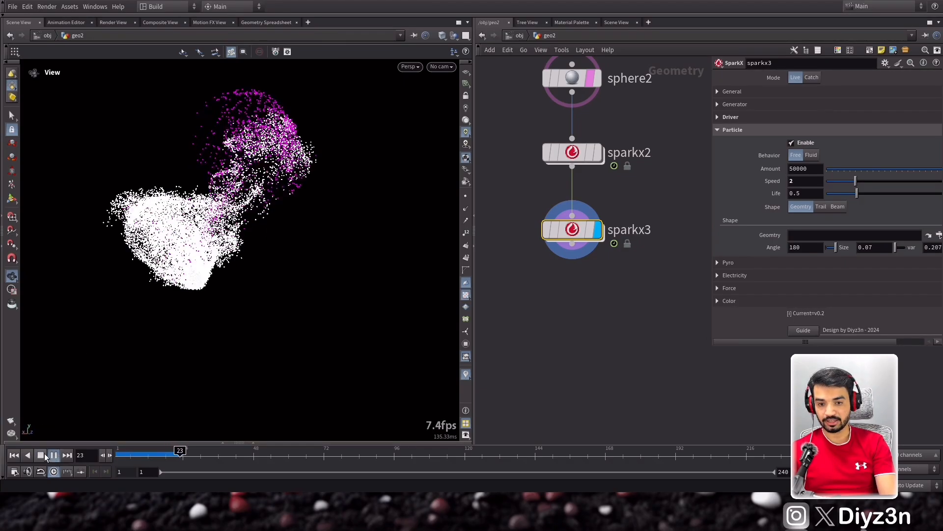
key("ctrl+Up")
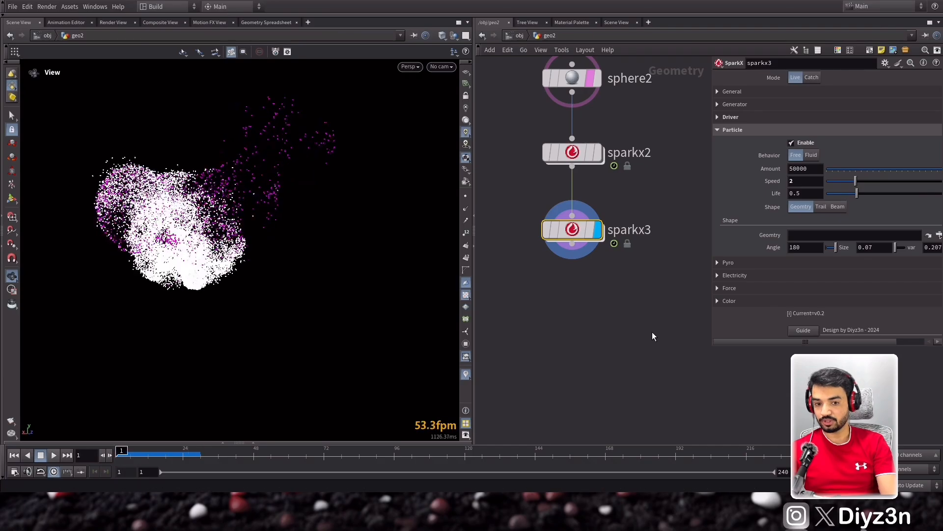
Step: Set the particle Speed to 1 and Life to 1, and start playing the simulation
left_click(802, 182)
type("1")
key("Return")
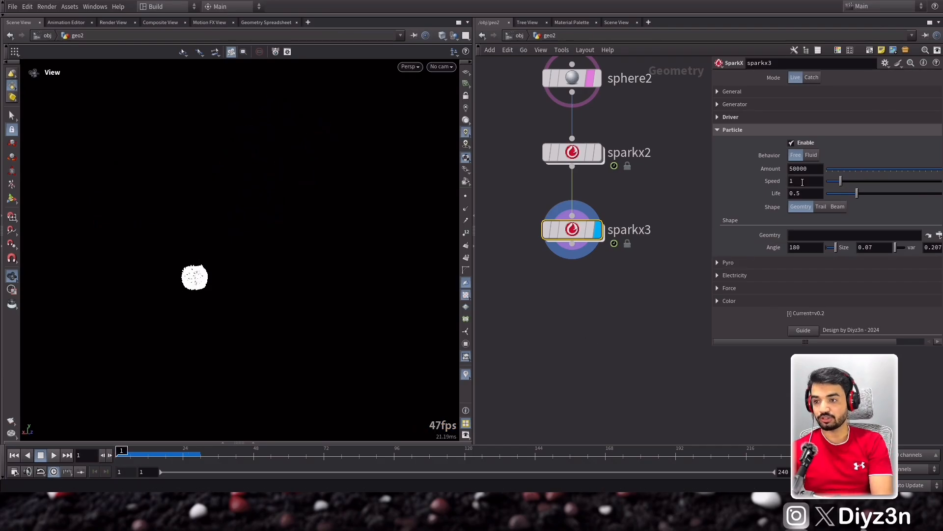
left_click(801, 193)
type("1")
key("Return")
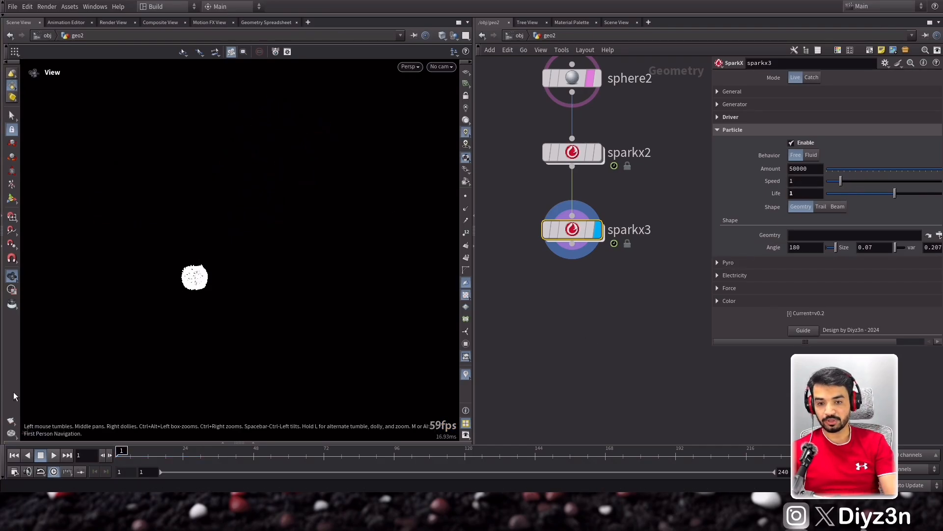
key("Up")
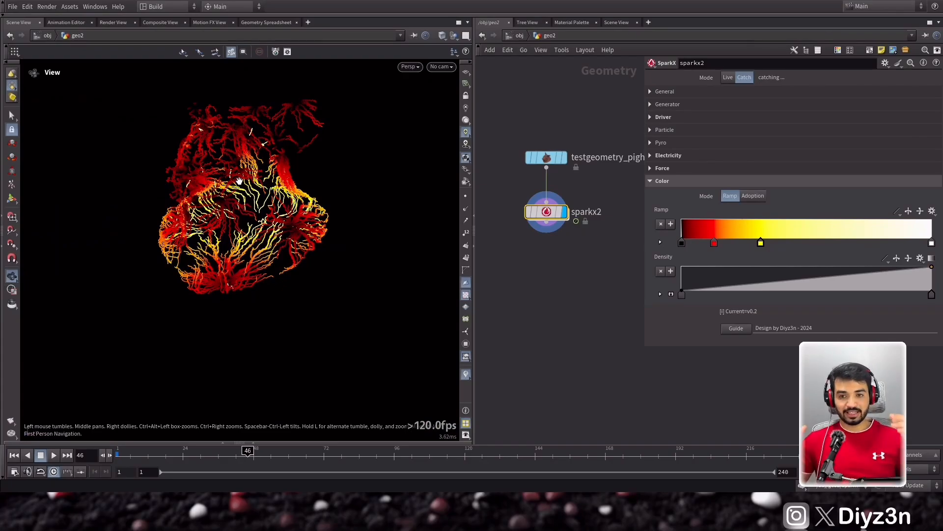